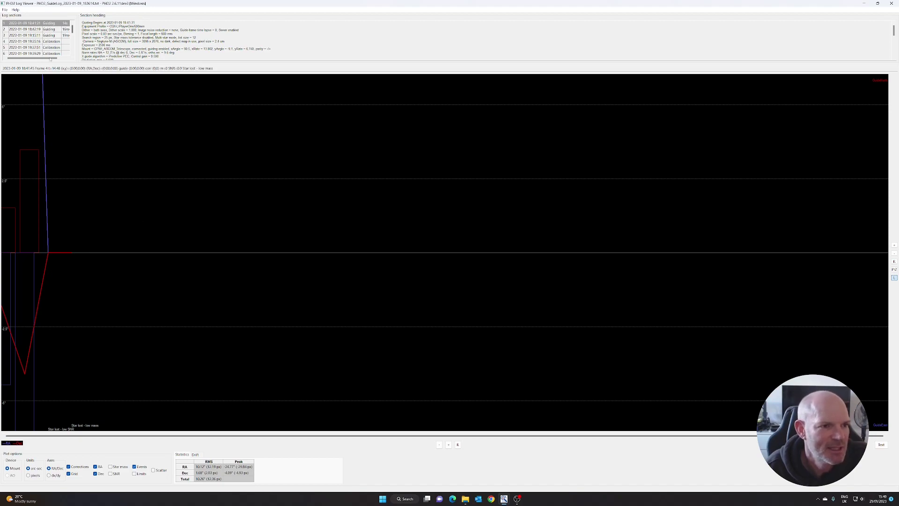
Review the guiding graphs of log sections 2 and 3 and the calibration plots of sections 4 and 5
{"action": "left_click", "coordinate": [41, 31]}
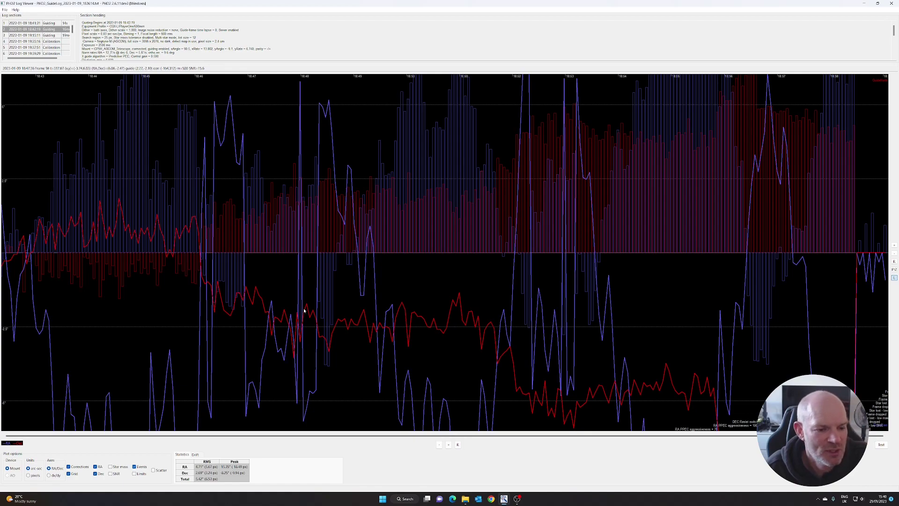
{"action": "left_click", "coordinate": [28, 35]}
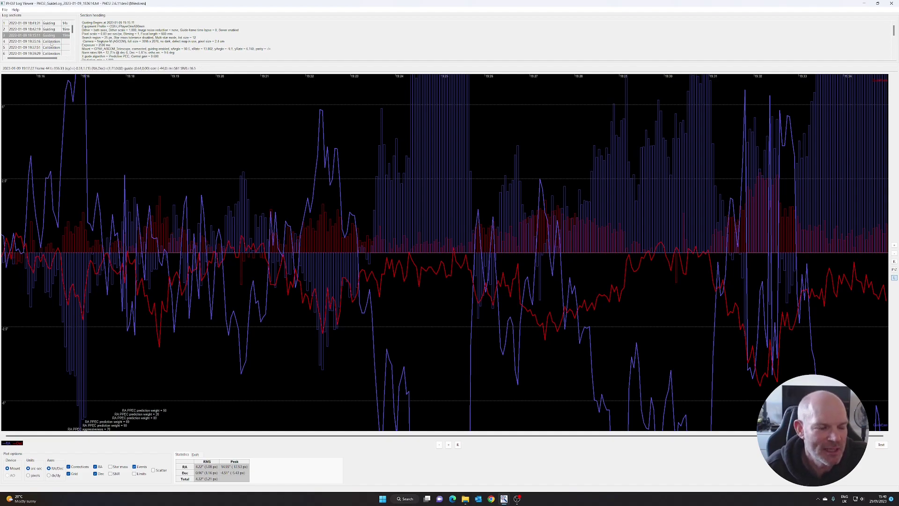
{"action": "left_click", "coordinate": [52, 42]}
{"action": "left_click", "coordinate": [51, 48]}
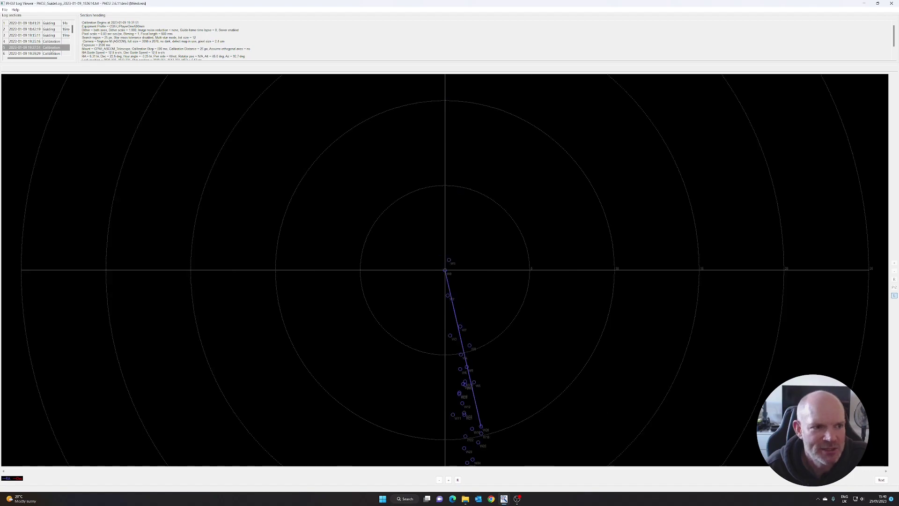
Examine the calibration plots of log sections 6, 7 and 8
{"action": "scroll", "coordinate": [52, 56], "scroll_direction": "down", "scroll_amount": 1}
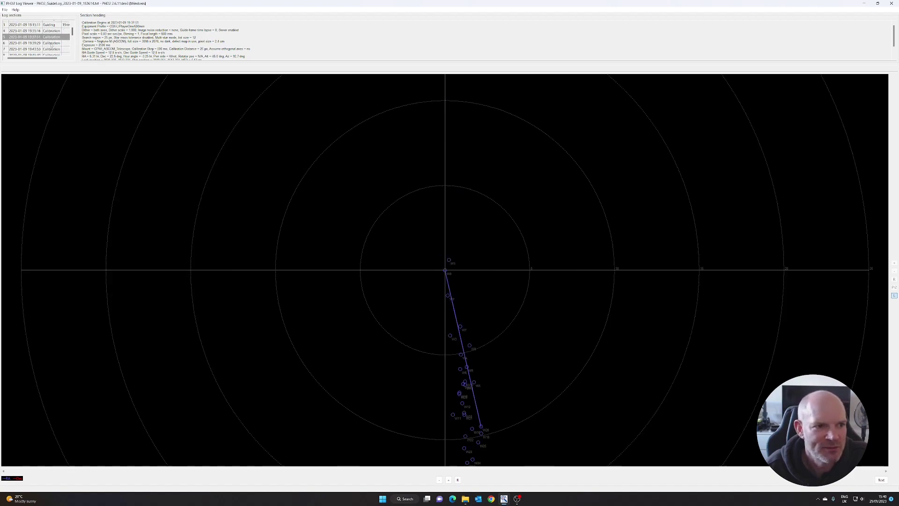
{"action": "left_click", "coordinate": [52, 43]}
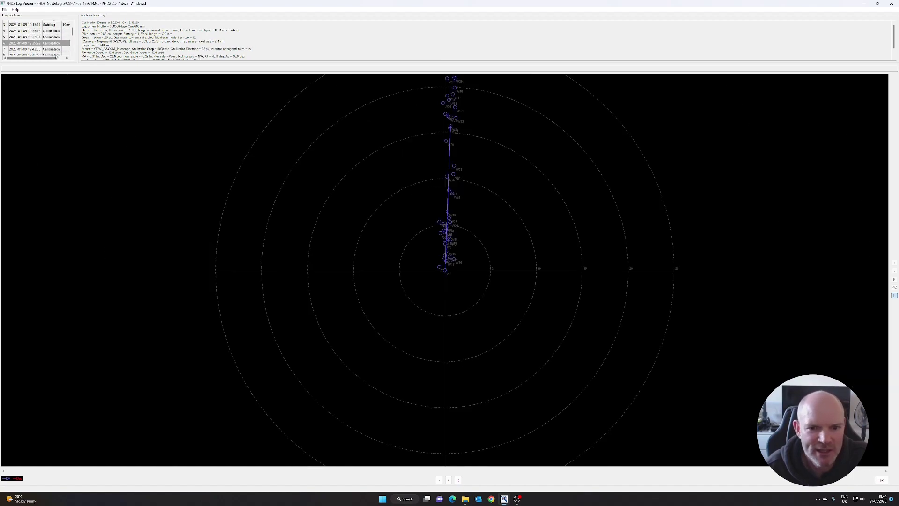
{"action": "left_click", "coordinate": [51, 49]}
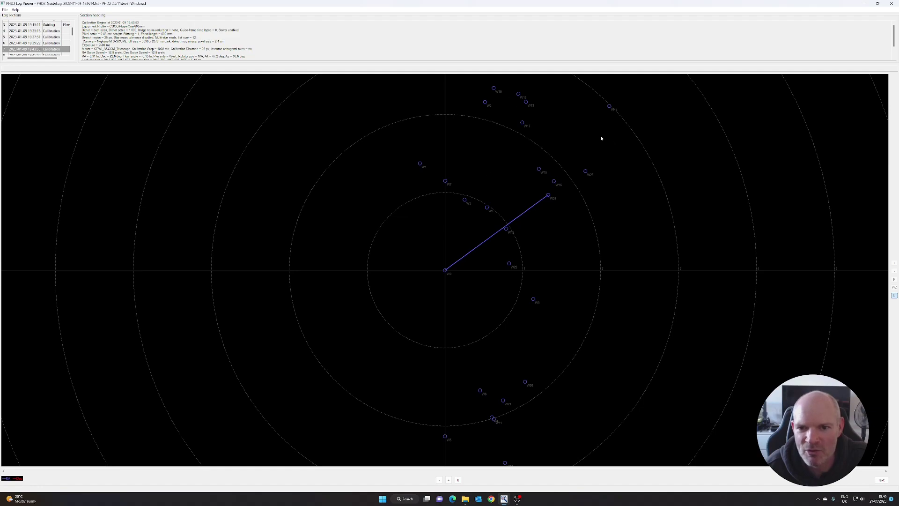
{"action": "scroll", "coordinate": [55, 49], "scroll_direction": "down", "scroll_amount": 1}
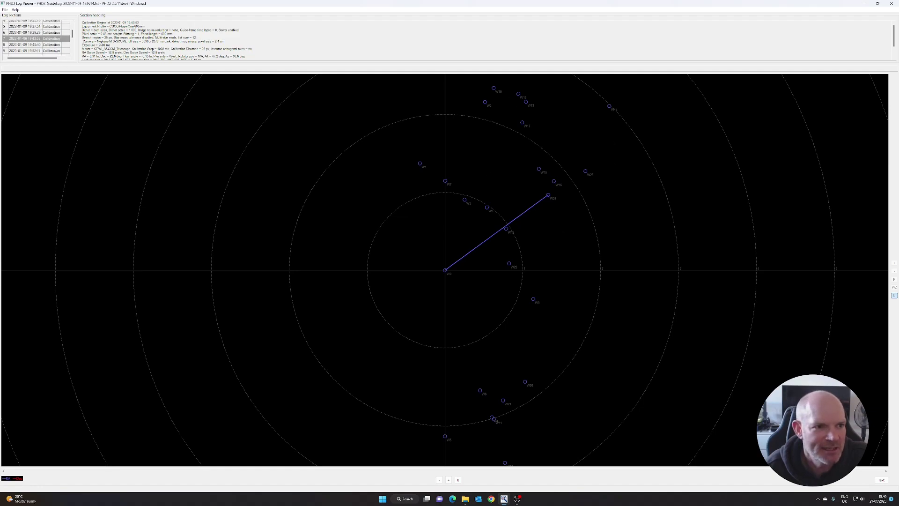
{"action": "left_click", "coordinate": [54, 45]}
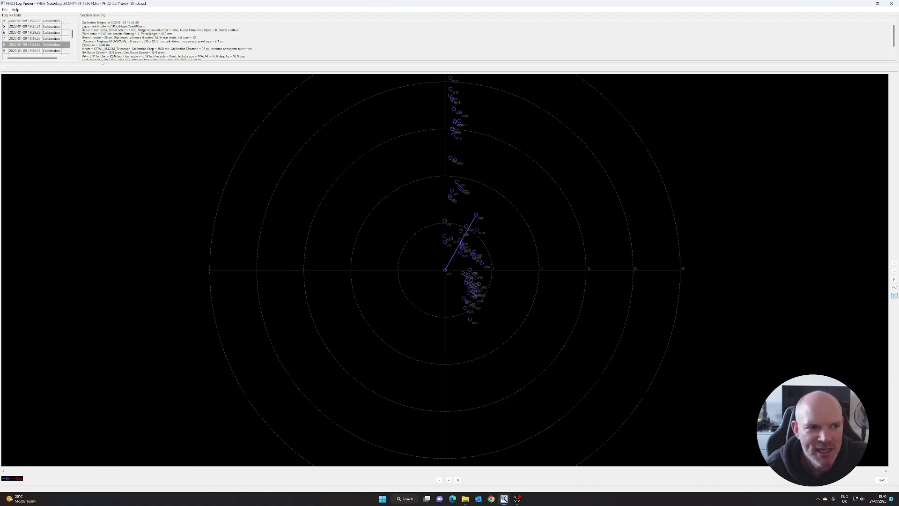
Examine the calibration plots of sections 10, 11 and 12, ending with the guiding graph of section 13
{"action": "scroll", "coordinate": [41, 52], "scroll_direction": "down", "scroll_amount": 1}
{"action": "left_click", "coordinate": [55, 46]}
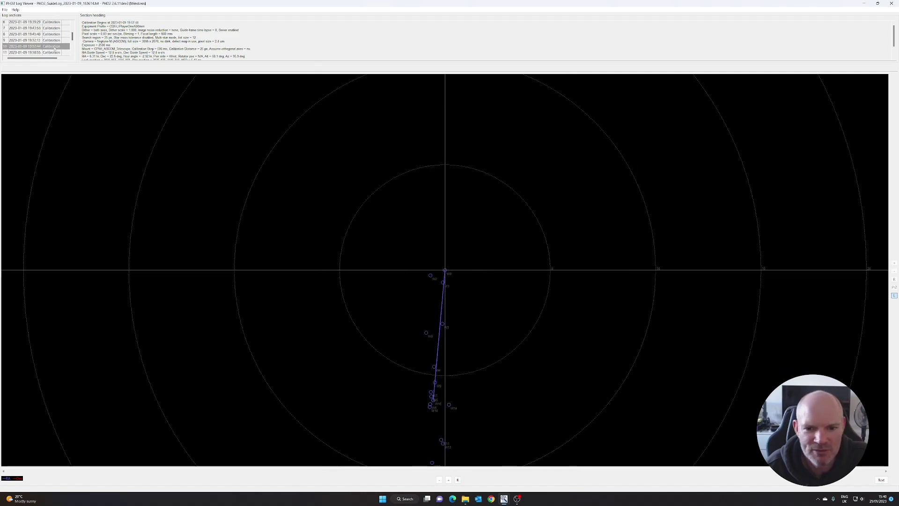
{"action": "left_click", "coordinate": [51, 53]}
{"action": "scroll", "coordinate": [52, 47], "scroll_direction": "down", "scroll_amount": 2}
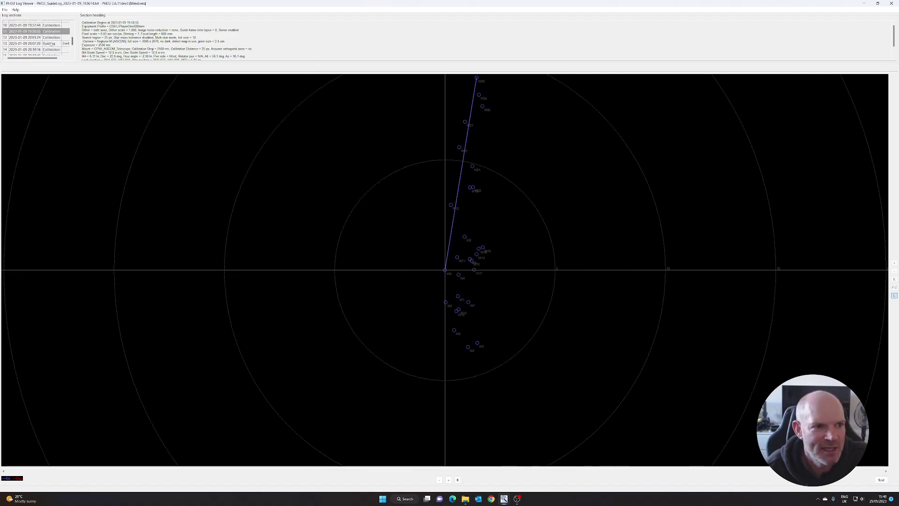
{"action": "left_click", "coordinate": [51, 39]}
{"action": "left_click", "coordinate": [52, 43]}
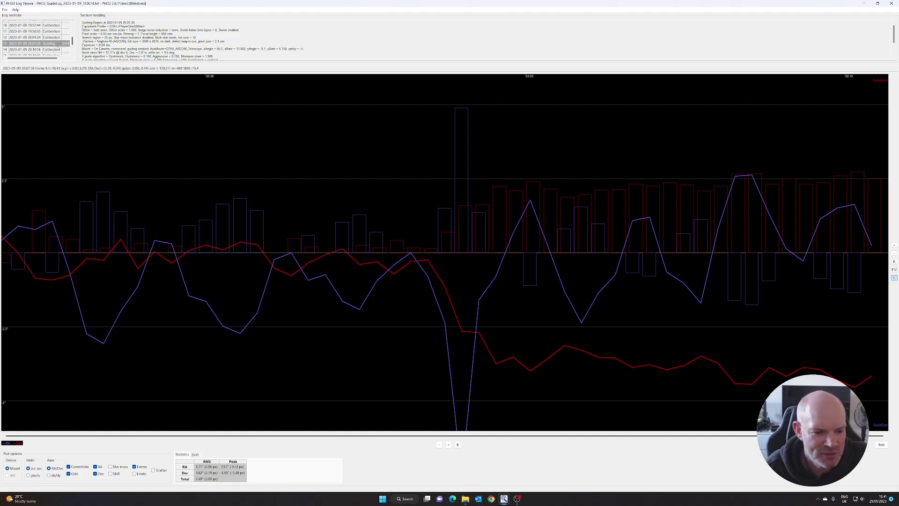
Examine the calibration plots of log sections 14, 15 and 16
{"action": "left_click", "coordinate": [53, 50]}
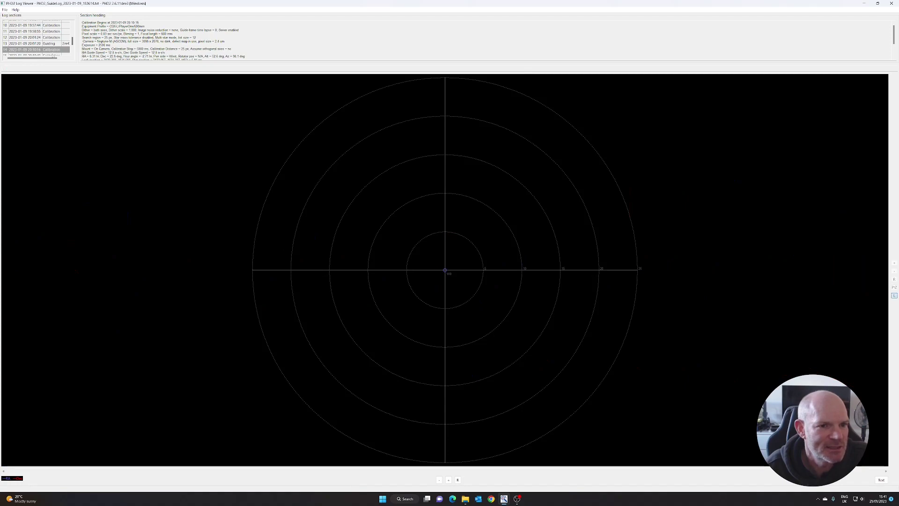
{"action": "scroll", "coordinate": [53, 47], "scroll_direction": "down", "scroll_amount": 1}
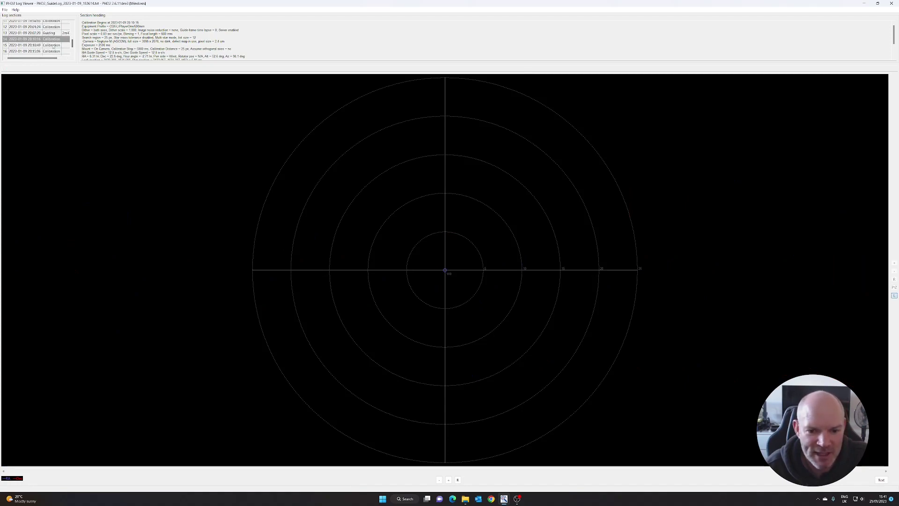
{"action": "left_click", "coordinate": [53, 45]}
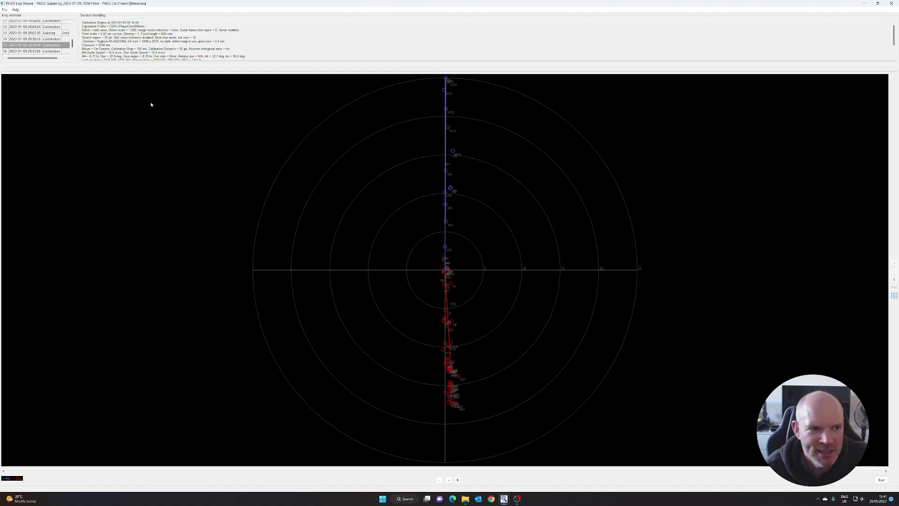
{"action": "left_click", "coordinate": [59, 51]}
{"action": "scroll", "coordinate": [54, 54], "scroll_direction": "down", "scroll_amount": 1}
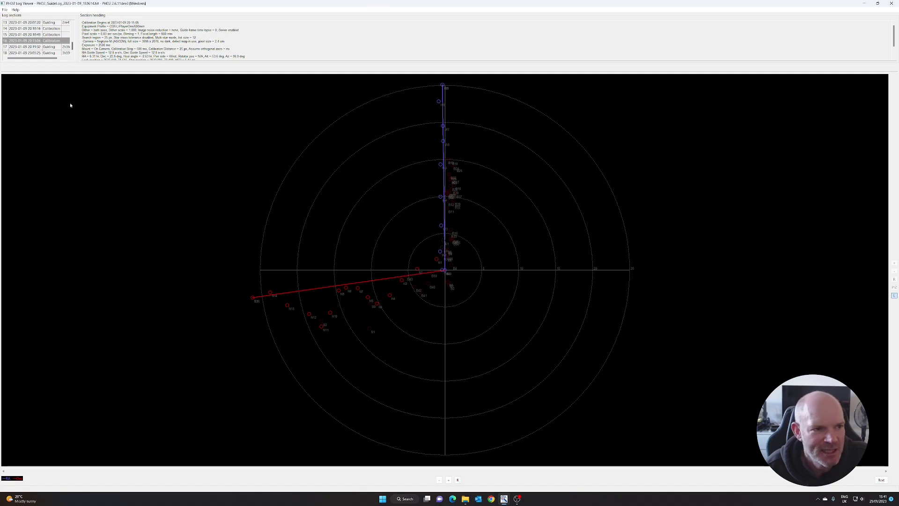
Inspect the long guiding graphs of sections 17 and 18, looking closer at section 18's dither and settling periods
{"action": "scroll", "coordinate": [50, 50], "scroll_direction": "down", "scroll_amount": 1}
{"action": "left_click", "coordinate": [50, 45]}
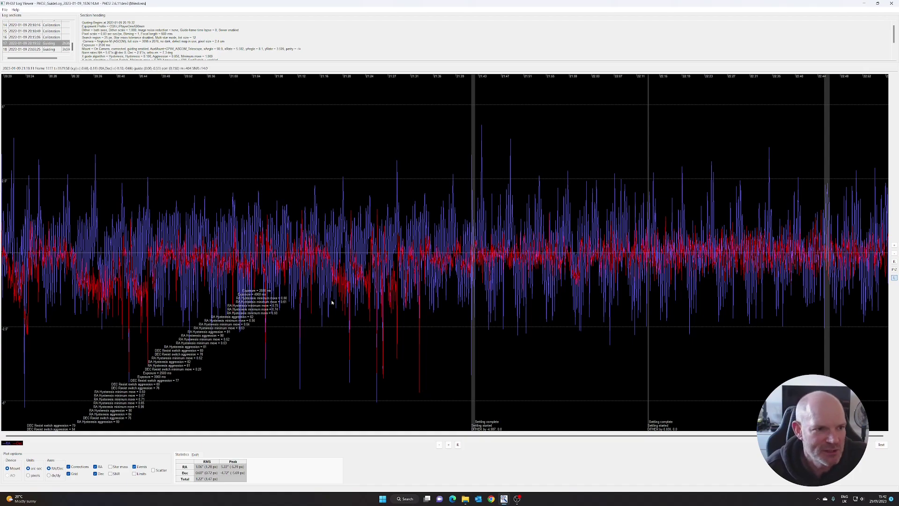
{"action": "left_click", "coordinate": [47, 50]}
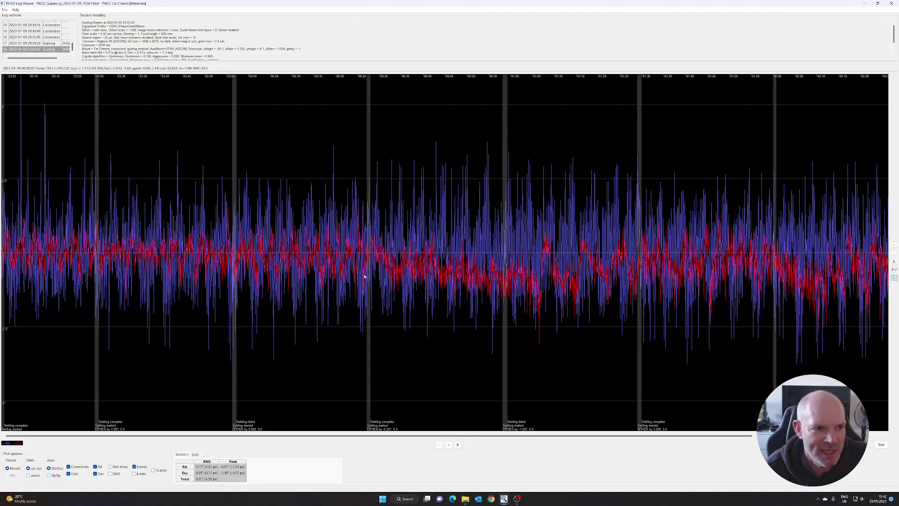
{"action": "scroll", "coordinate": [363, 275], "scroll_direction": "down", "scroll_amount": 1}
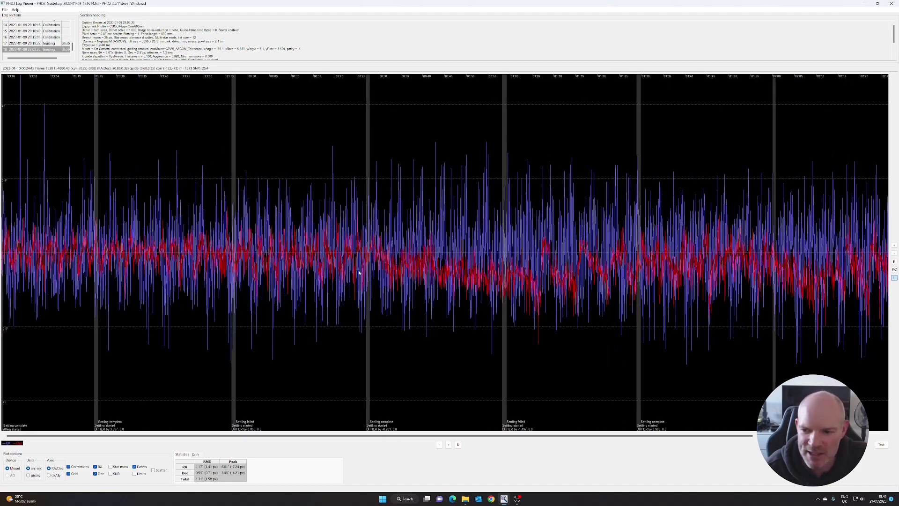
{"action": "scroll", "coordinate": [359, 273], "scroll_direction": "up", "scroll_amount": 2}
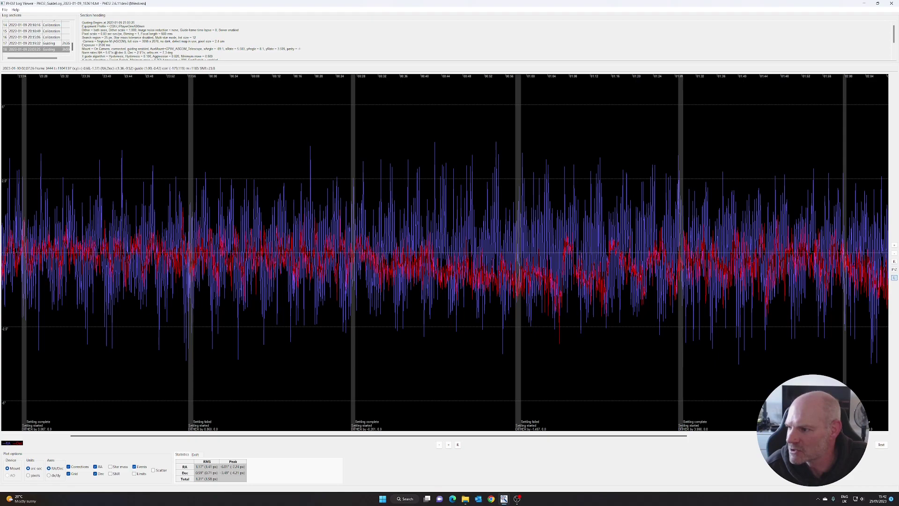
Load the 2023-01-17 guide log and review its guiding section 2 and calibration sections 3 and 4
{"action": "left_click_drag", "start_coordinate": [743, 154], "coordinate": [599, 186]}
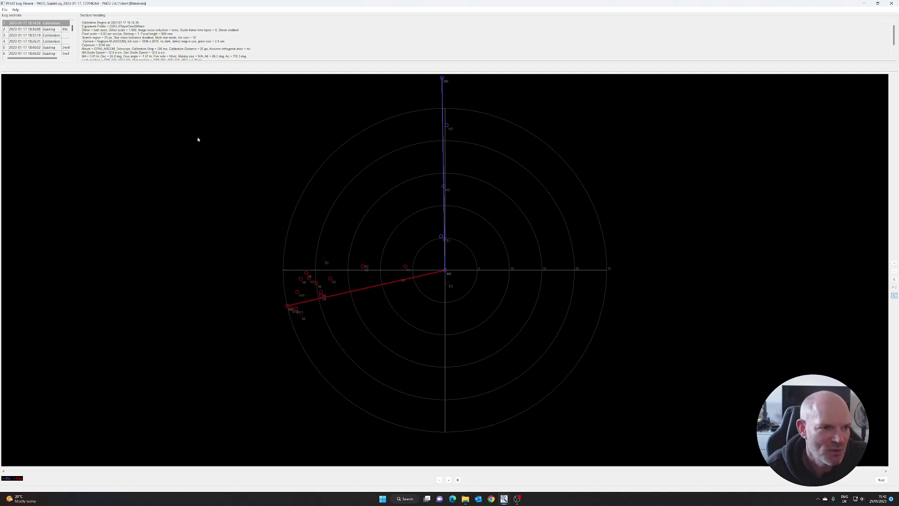
{"action": "left_click", "coordinate": [50, 29]}
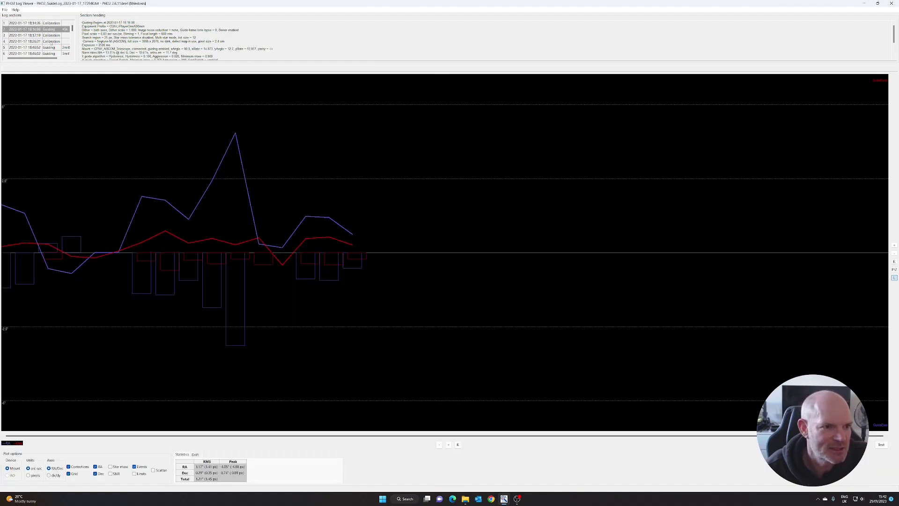
{"action": "left_click", "coordinate": [49, 36]}
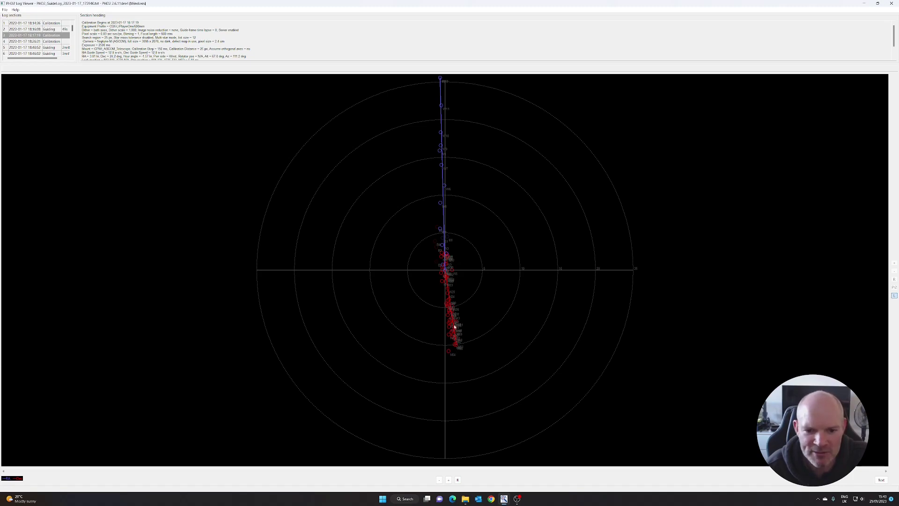
{"action": "left_click", "coordinate": [51, 42]}
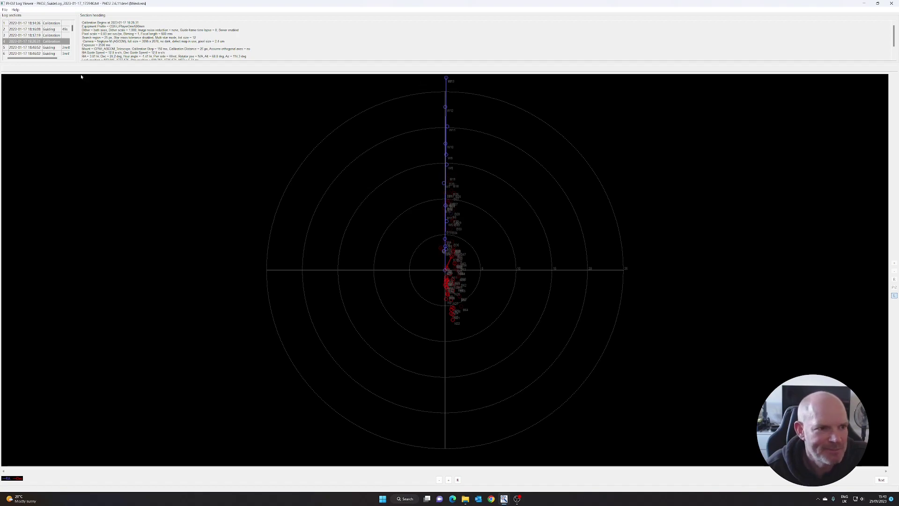
Inspect the guiding graphs of sections 5, 6 and 7 in the 2023-01-17 log
{"action": "left_click", "coordinate": [45, 48]}
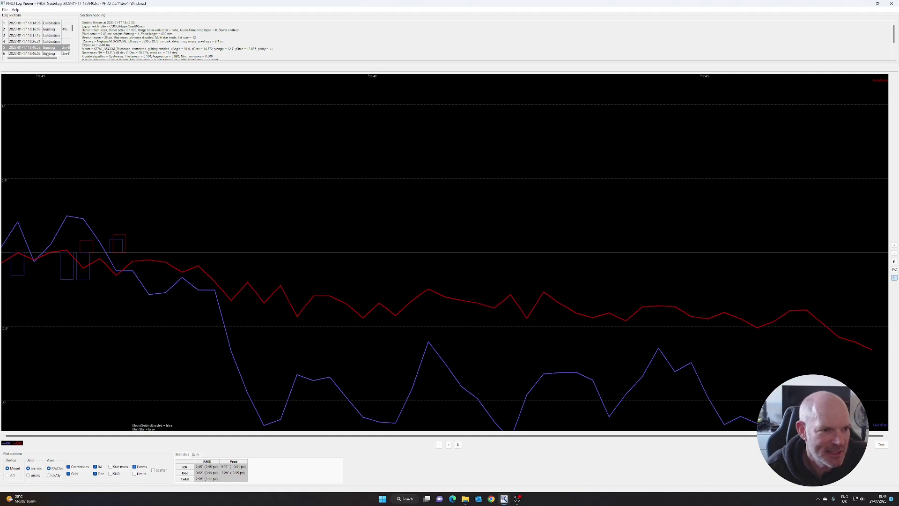
{"action": "scroll", "coordinate": [49, 50], "scroll_direction": "down", "scroll_amount": 1}
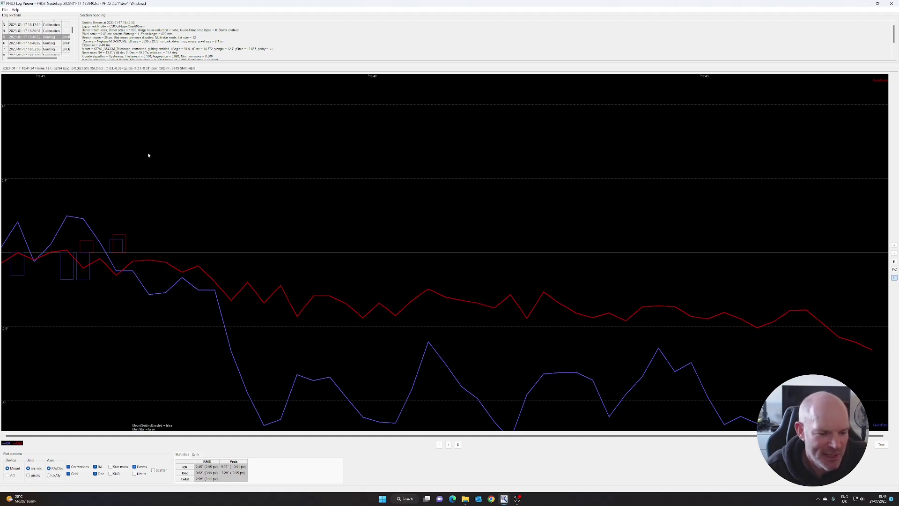
{"action": "left_click", "coordinate": [51, 44]}
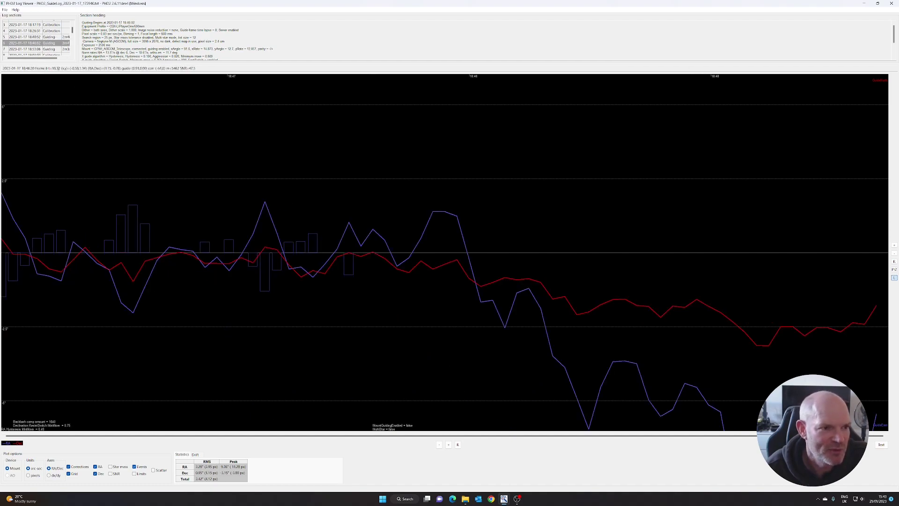
{"action": "left_click", "coordinate": [51, 49]}
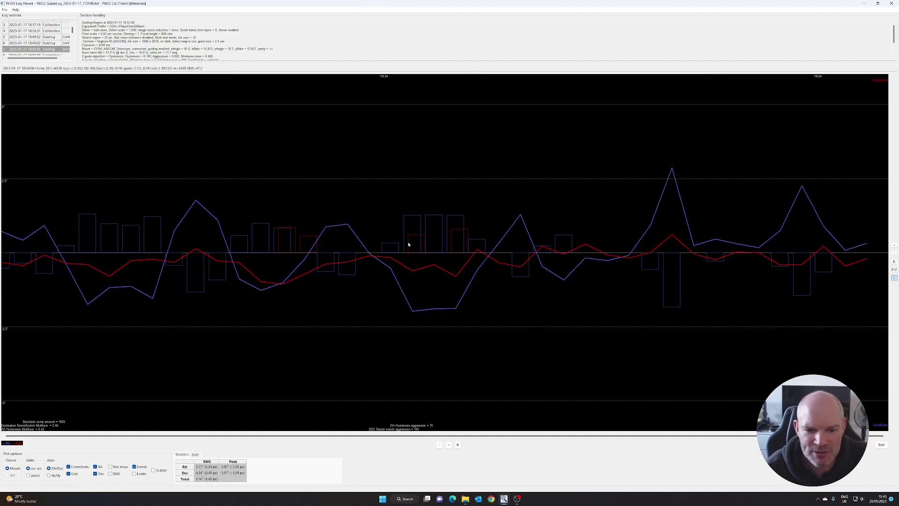
{"action": "scroll", "coordinate": [408, 244], "scroll_direction": "down", "scroll_amount": 3}
Examine the calibration plot of section 8 and the guiding graphs of sections 9 and 10
{"action": "scroll", "coordinate": [62, 52], "scroll_direction": "down", "scroll_amount": 1}
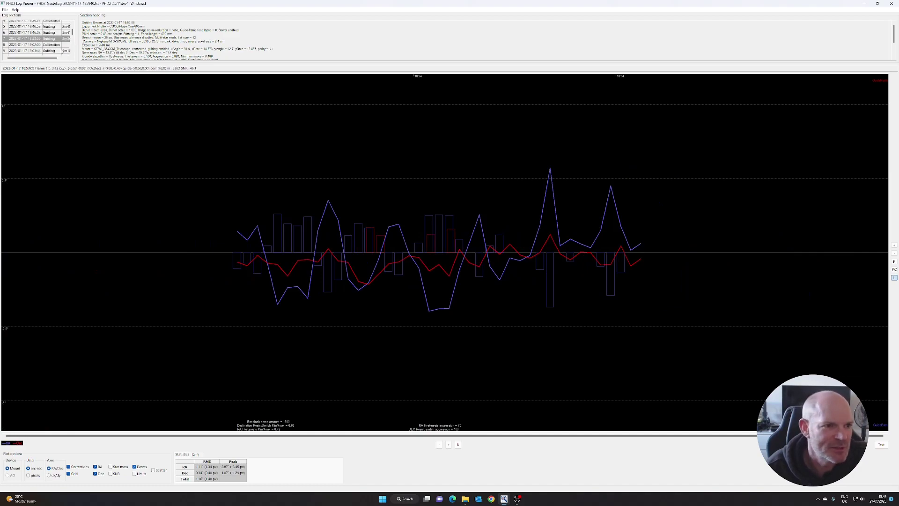
{"action": "left_click", "coordinate": [54, 44]}
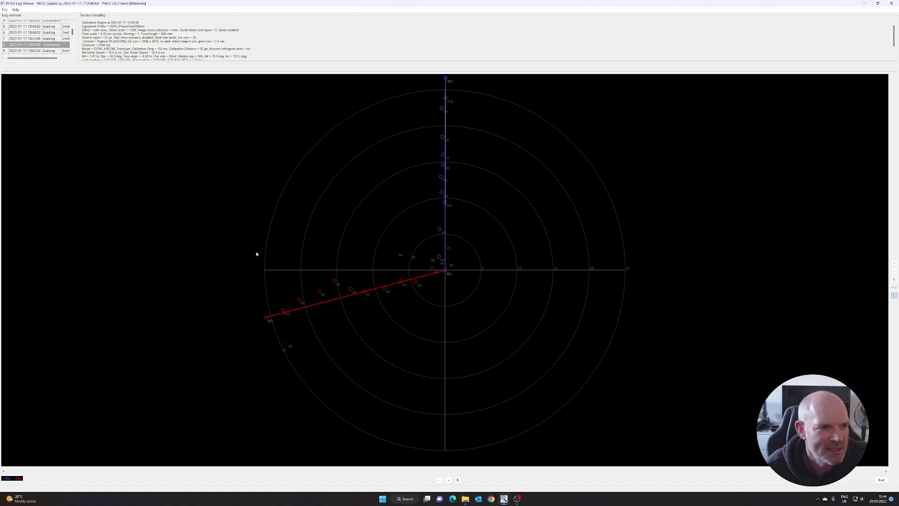
{"action": "scroll", "coordinate": [35, 37], "scroll_direction": "down", "scroll_amount": 1}
{"action": "left_click", "coordinate": [47, 41]}
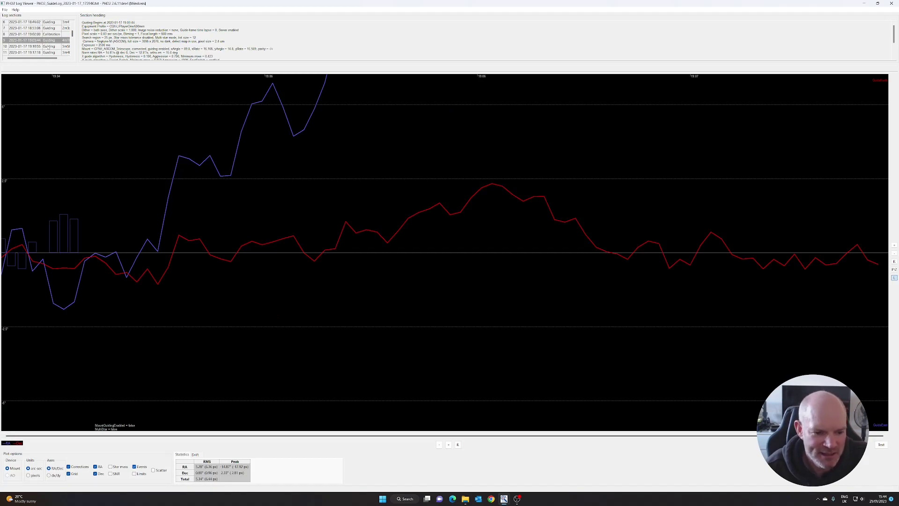
{"action": "left_click", "coordinate": [49, 47]}
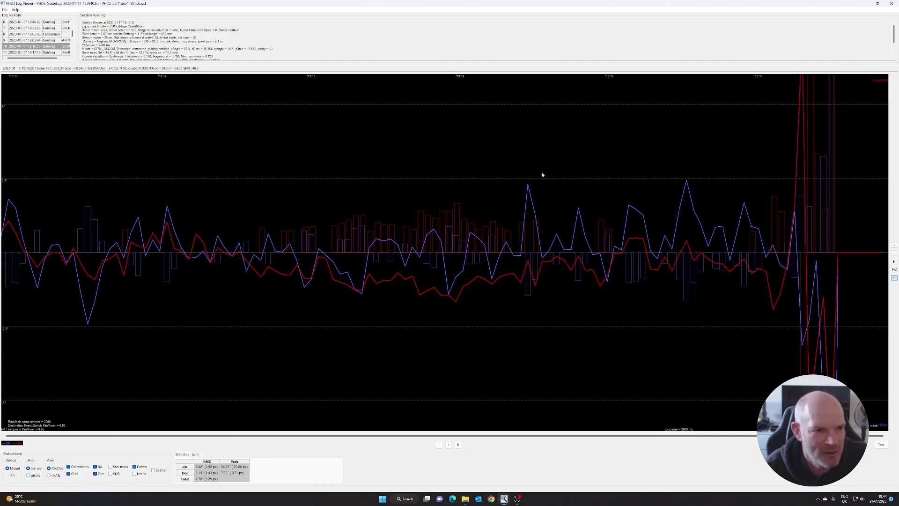
Inspect the guiding graphs of sections 12 and 13 in the 2023-01-17 log
{"action": "left_click", "coordinate": [47, 52]}
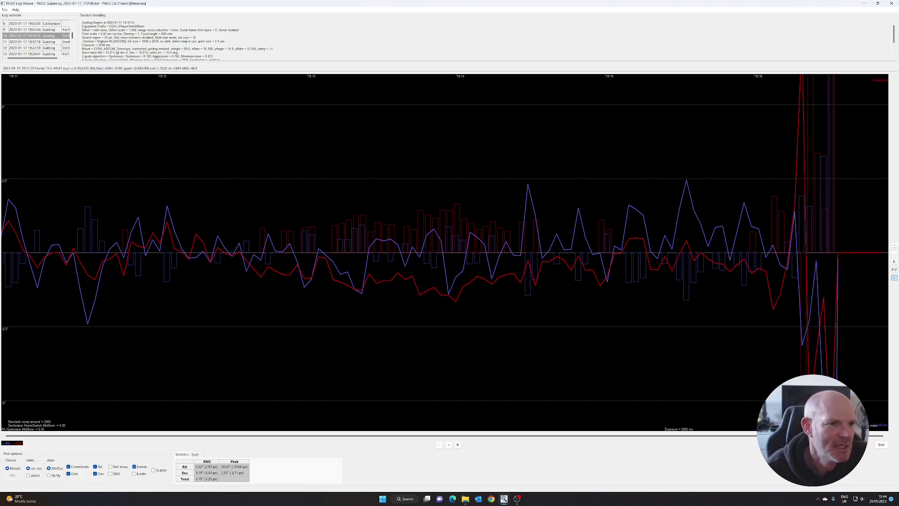
{"action": "left_click", "coordinate": [49, 48]}
{"action": "scroll", "coordinate": [48, 49], "scroll_direction": "down", "scroll_amount": 1}
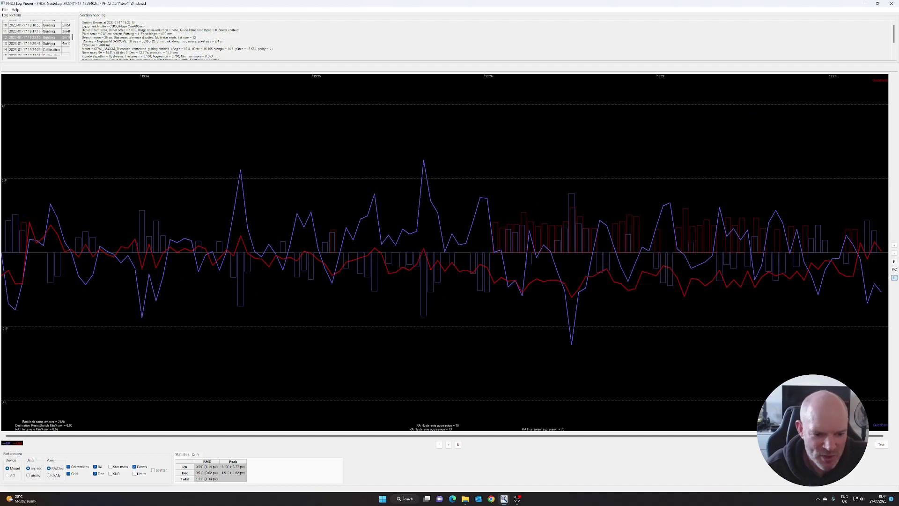
{"action": "left_click", "coordinate": [50, 44]}
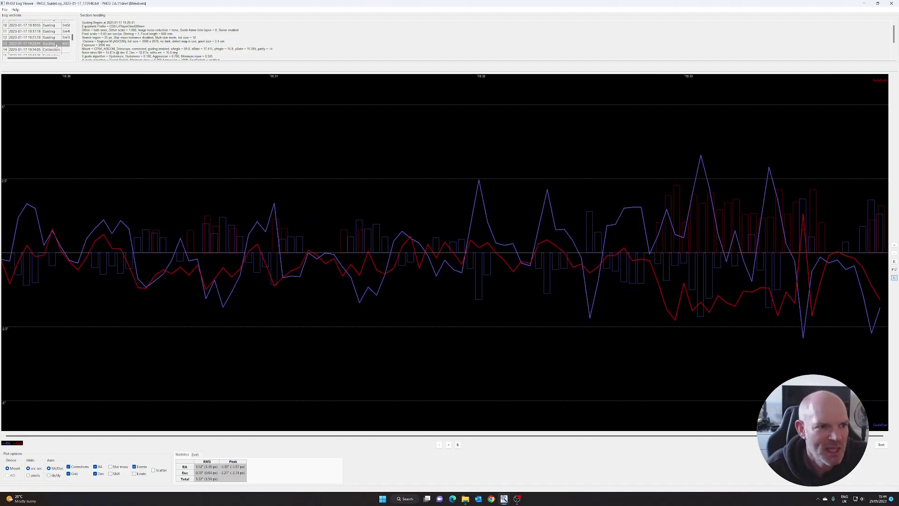
{"action": "scroll", "coordinate": [47, 47], "scroll_direction": "down", "scroll_amount": 1}
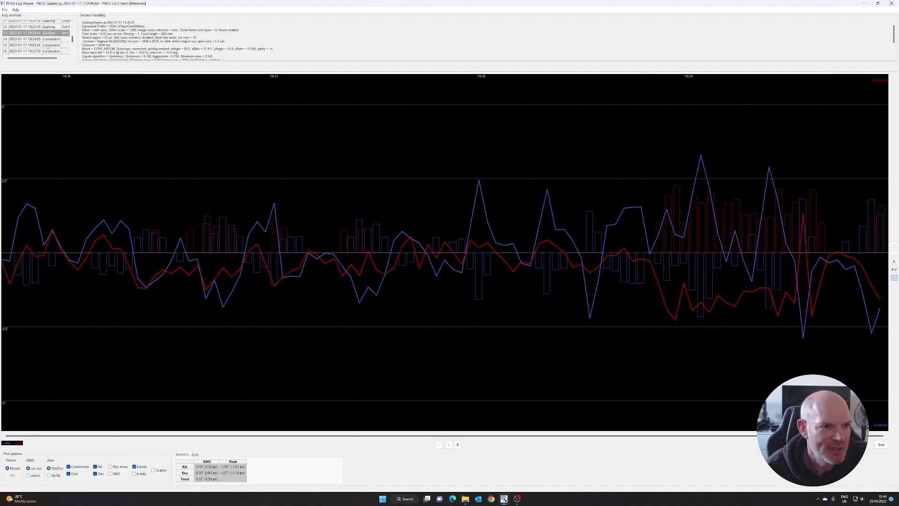
Examine the calibration plots of sections 14 through 19 in the 2023-01-17 log
{"action": "left_click", "coordinate": [52, 39]}
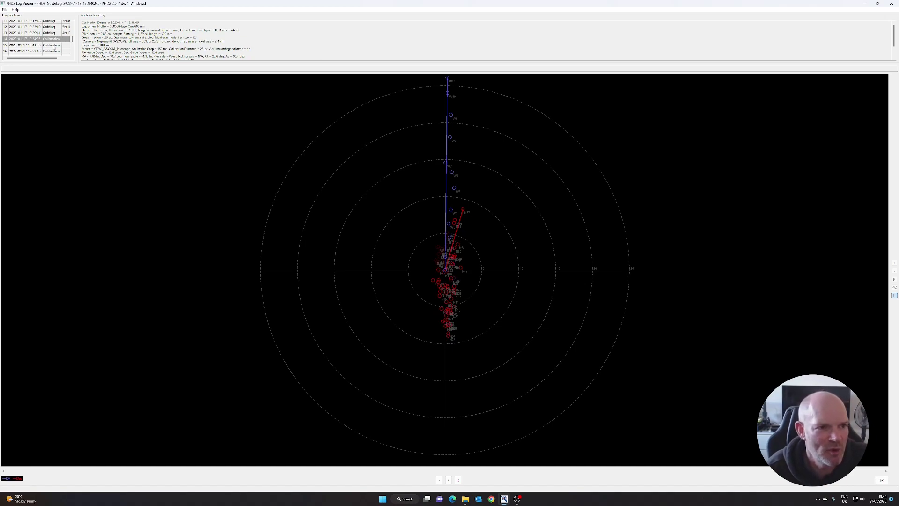
{"action": "left_click", "coordinate": [55, 46]}
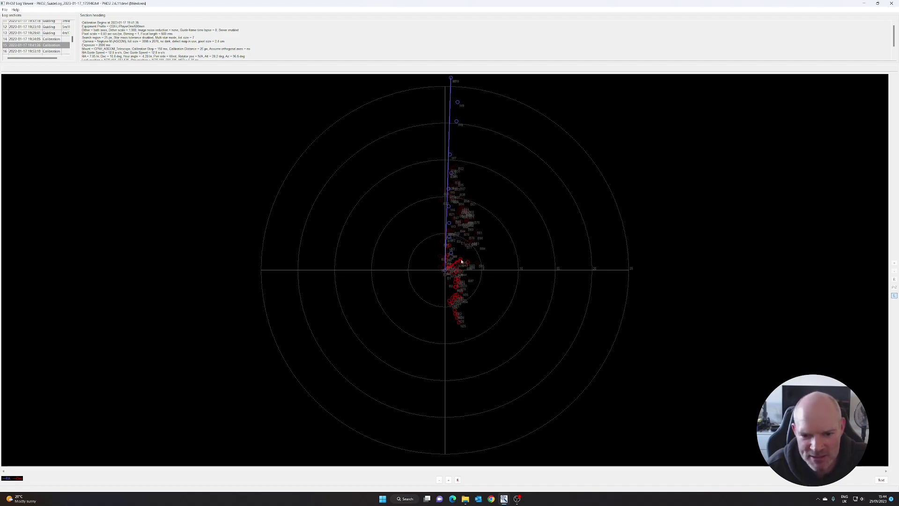
{"action": "scroll", "coordinate": [45, 43], "scroll_direction": "down", "scroll_amount": 1}
{"action": "left_click", "coordinate": [45, 41]}
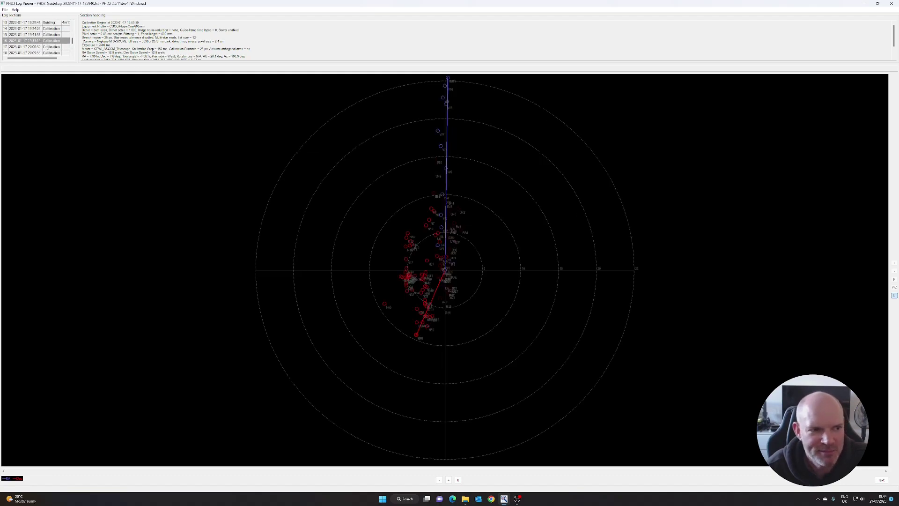
{"action": "left_click", "coordinate": [49, 47]}
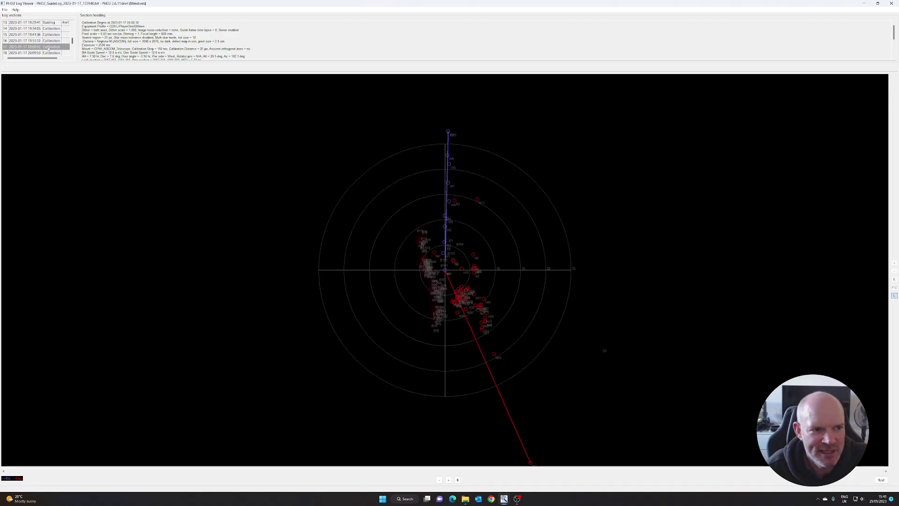
{"action": "left_click", "coordinate": [49, 53]}
{"action": "scroll", "coordinate": [49, 50], "scroll_direction": "down", "scroll_amount": 1}
{"action": "left_click", "coordinate": [50, 49]}
{"action": "scroll", "coordinate": [52, 50], "scroll_direction": "down", "scroll_amount": 1}
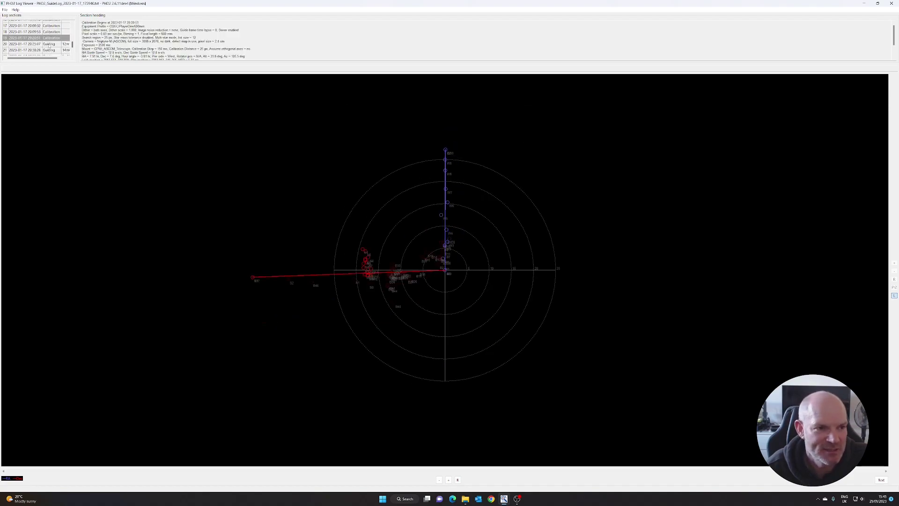
Inspect the guiding graphs of section 20, section 22 and the sections after them in the 2023-01-17 log
{"action": "left_click", "coordinate": [50, 44]}
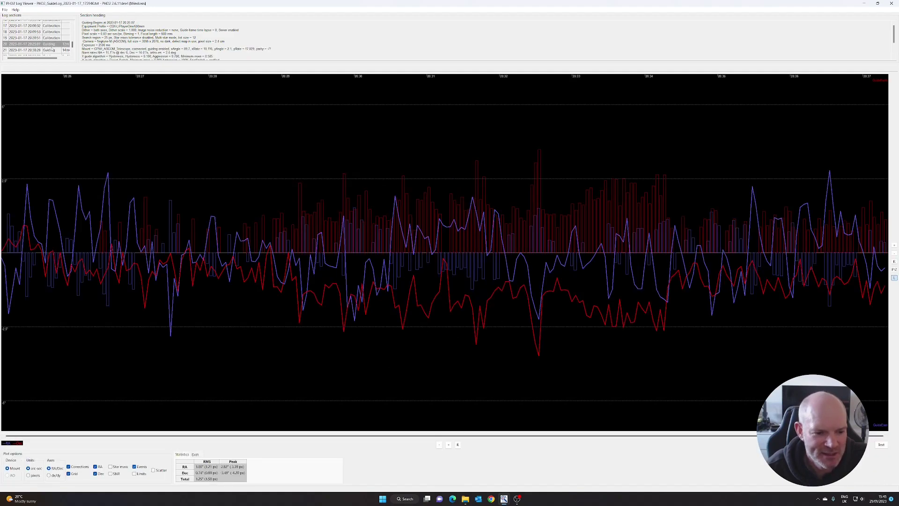
{"action": "scroll", "coordinate": [51, 47], "scroll_direction": "down", "scroll_amount": 1}
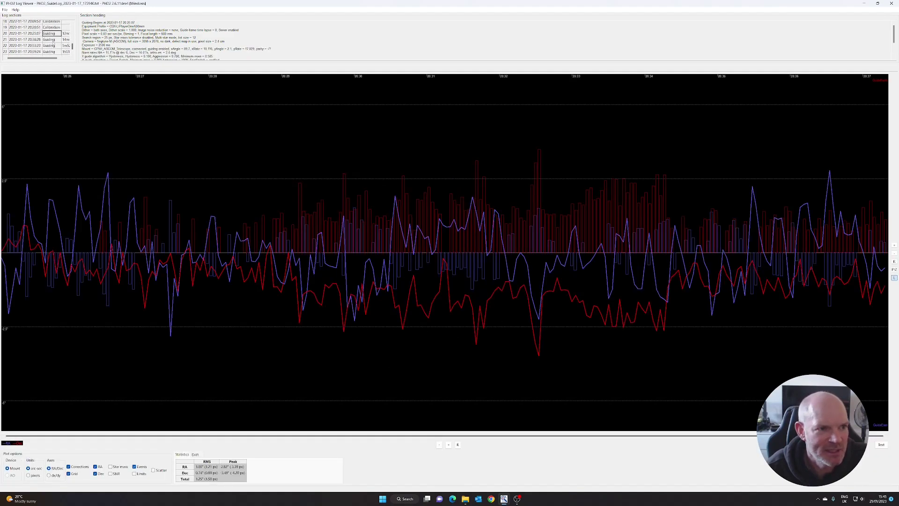
{"action": "left_click", "coordinate": [54, 42]}
{"action": "left_click", "coordinate": [51, 46]}
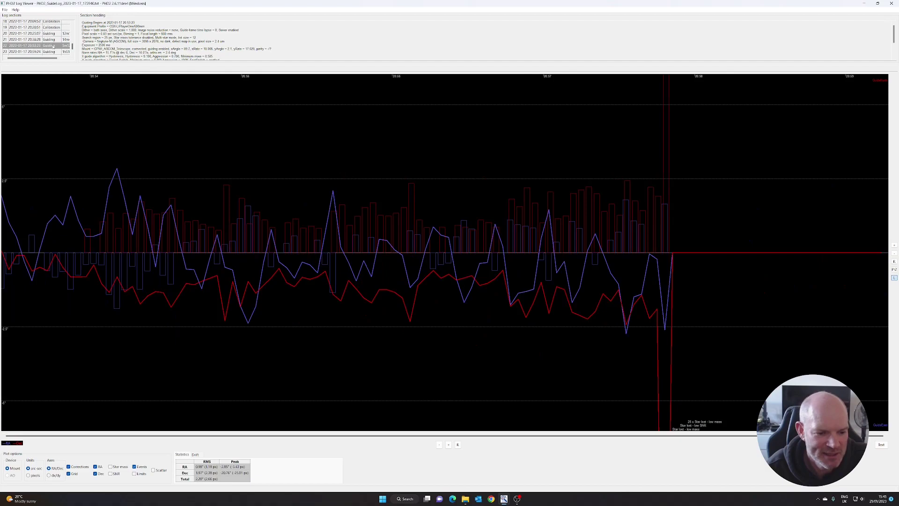
{"action": "scroll", "coordinate": [51, 49], "scroll_direction": "down", "scroll_amount": 1}
{"action": "left_click", "coordinate": [51, 45]}
{"action": "left_click", "coordinate": [50, 51]}
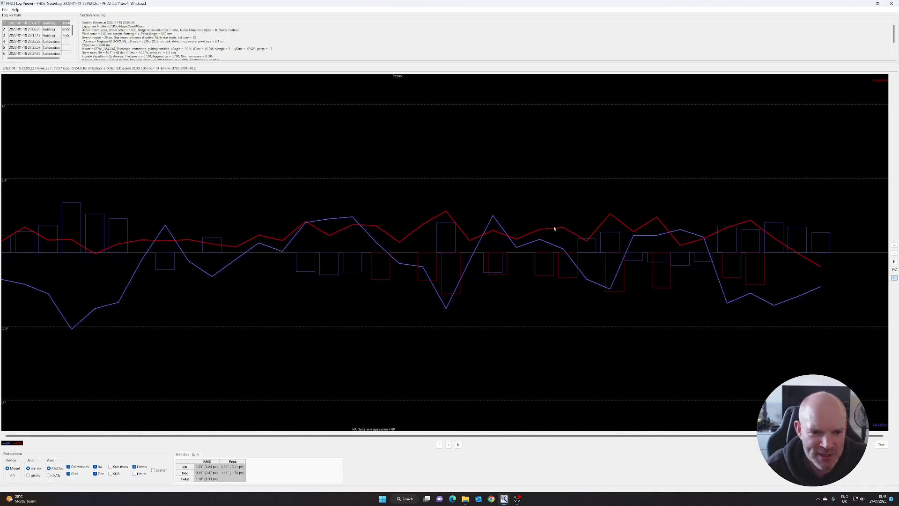
Inspect the guiding graphs of sections 1, 2 and 3 in the 2023-01-18 log, viewing section 2 over its full time range
{"action": "left_click", "coordinate": [49, 30]}
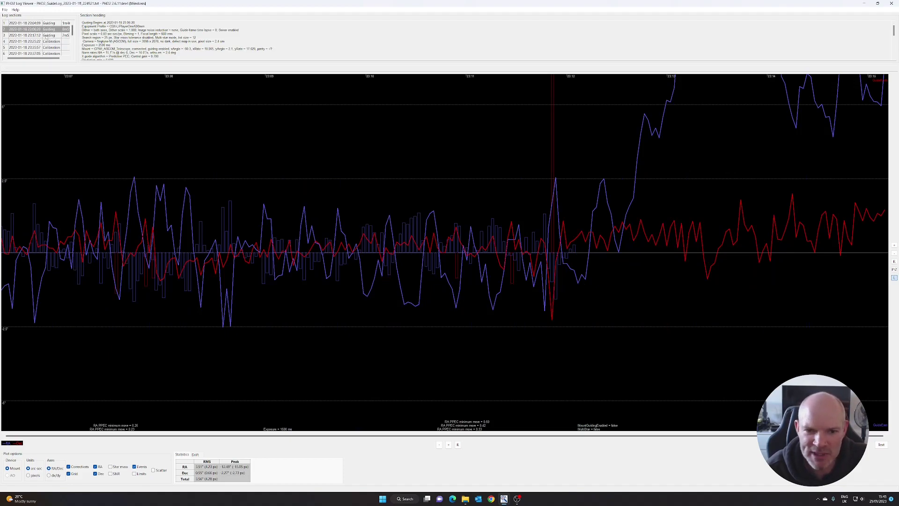
{"action": "left_click", "coordinate": [49, 35]}
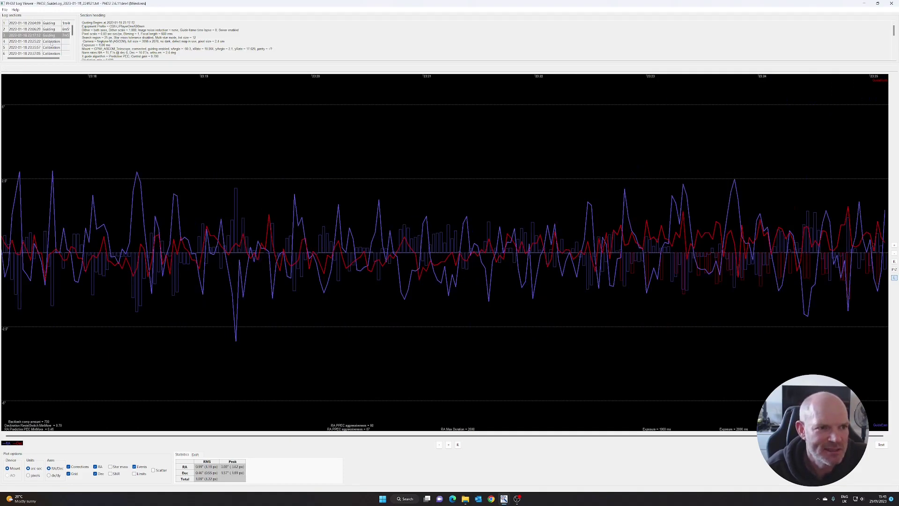
{"action": "left_click", "coordinate": [51, 25]}
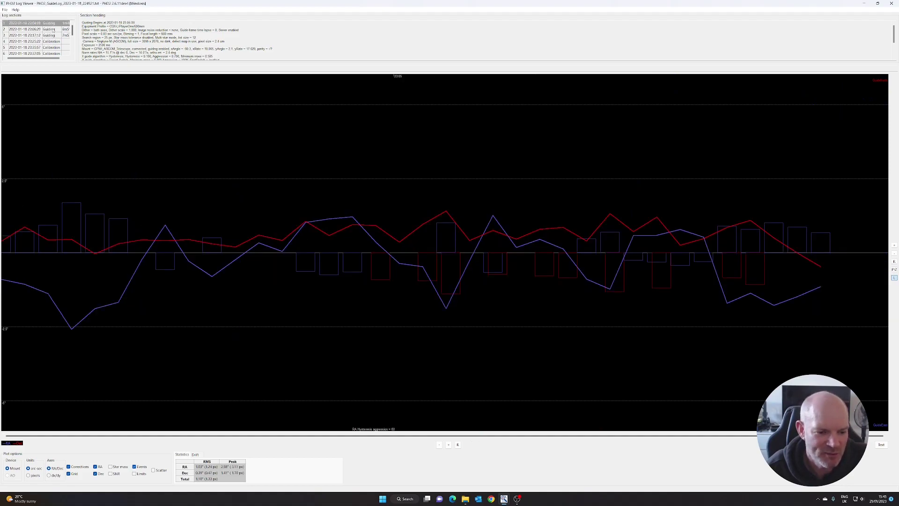
{"action": "key", "text": "Down"}
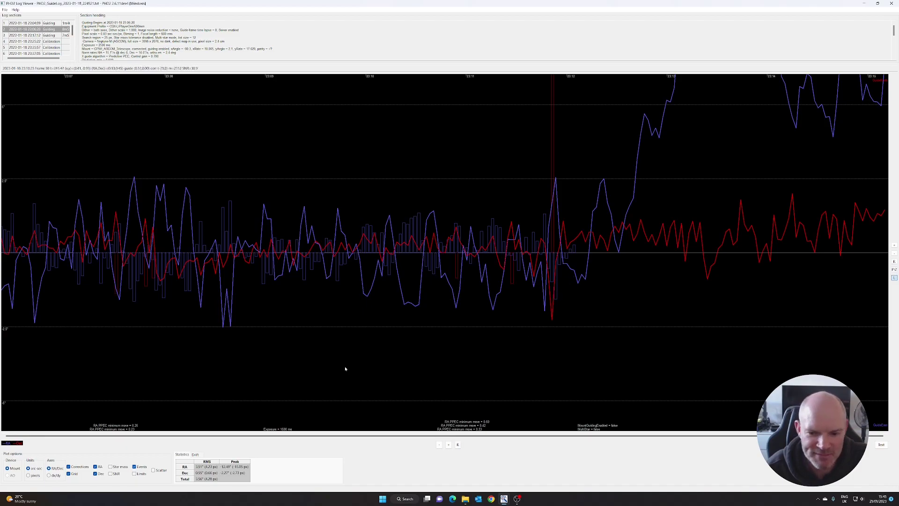
{"action": "scroll", "coordinate": [546, 313], "scroll_direction": "down", "scroll_amount": 2}
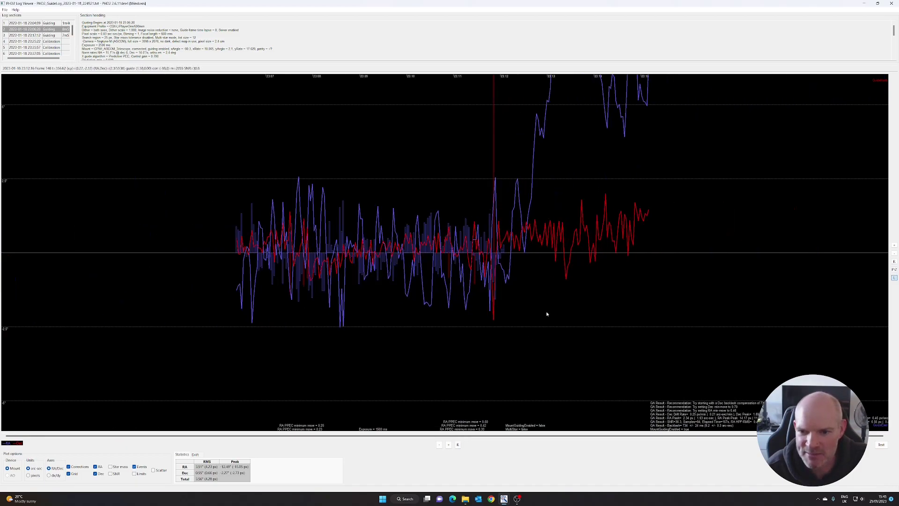
{"action": "scroll", "coordinate": [546, 313], "scroll_direction": "up", "scroll_amount": 2}
{"action": "scroll", "coordinate": [546, 313], "scroll_direction": "down", "scroll_amount": 1}
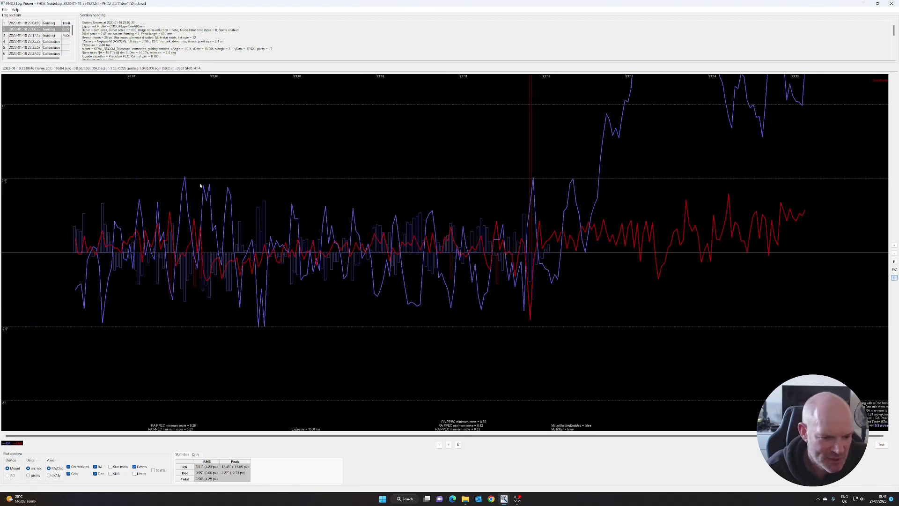
{"action": "left_click", "coordinate": [50, 36]}
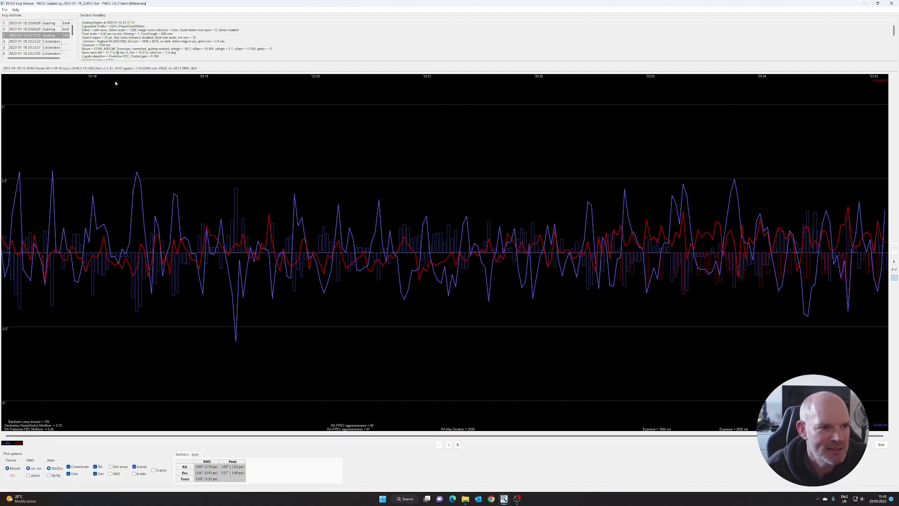
Examine the calibration plots of sections 4 and 6 in the 2023-01-18 log
{"action": "left_click", "coordinate": [48, 41]}
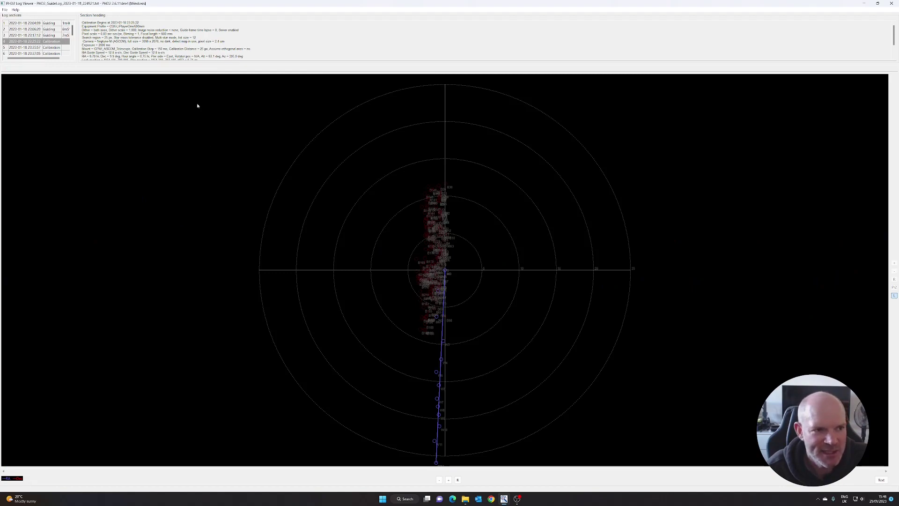
{"action": "scroll", "coordinate": [55, 45], "scroll_direction": "down", "scroll_amount": 1}
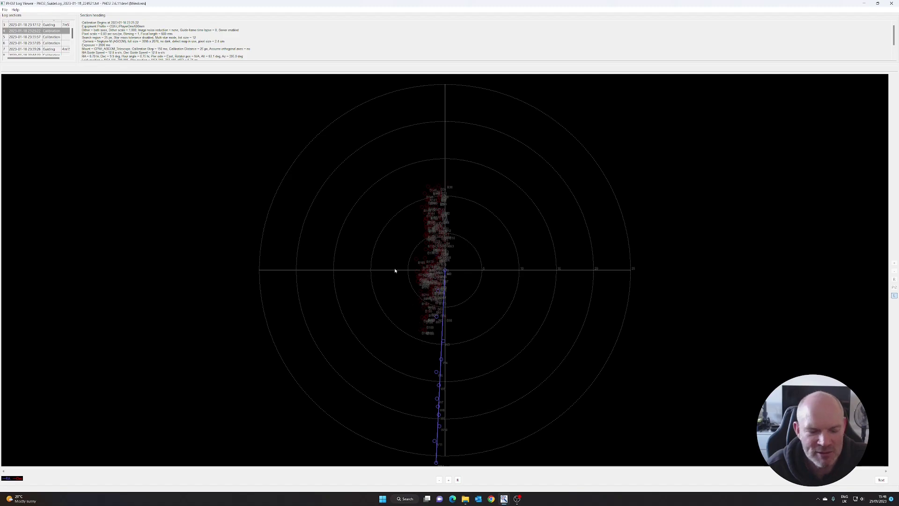
{"action": "left_click", "coordinate": [54, 43]}
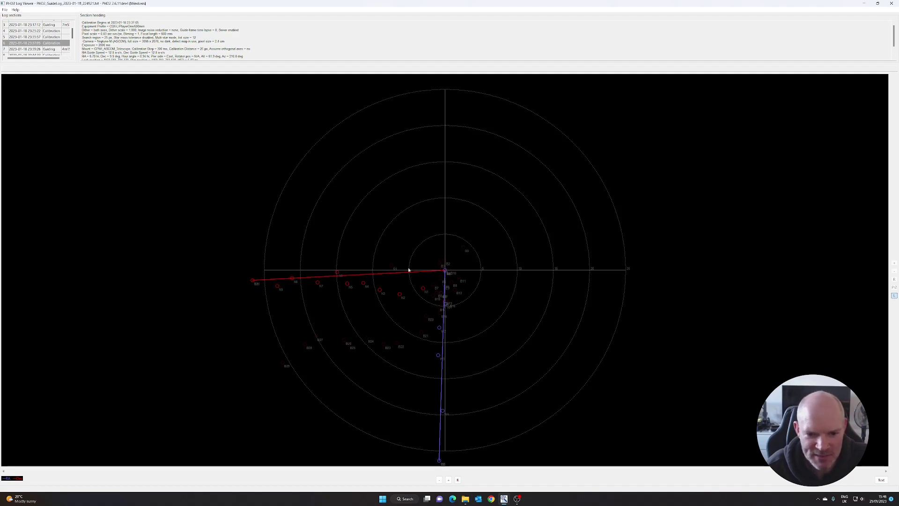
{"action": "scroll", "coordinate": [48, 49], "scroll_direction": "down", "scroll_amount": 1}
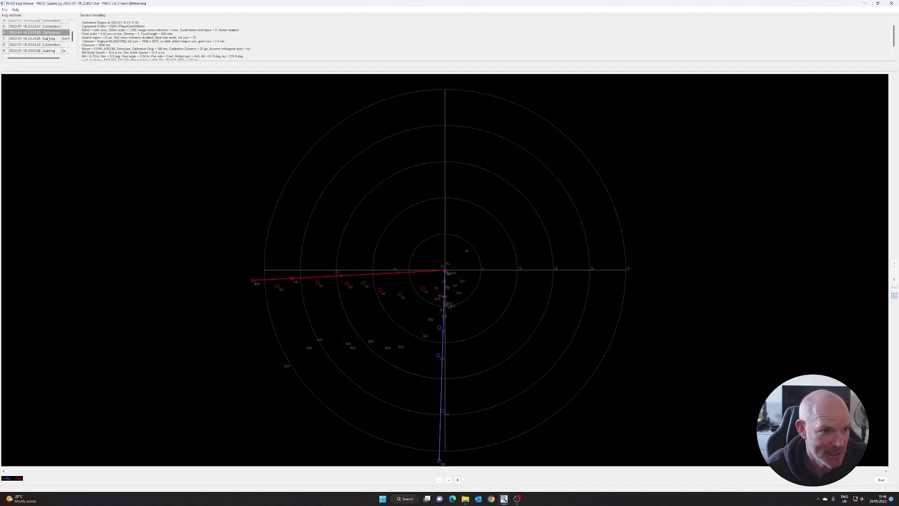
Review guiding sections 7 and 9 and calibration sections 8 and 10 in the 2023-01-18 log
{"action": "left_click", "coordinate": [49, 40]}
{"action": "left_click", "coordinate": [49, 45]}
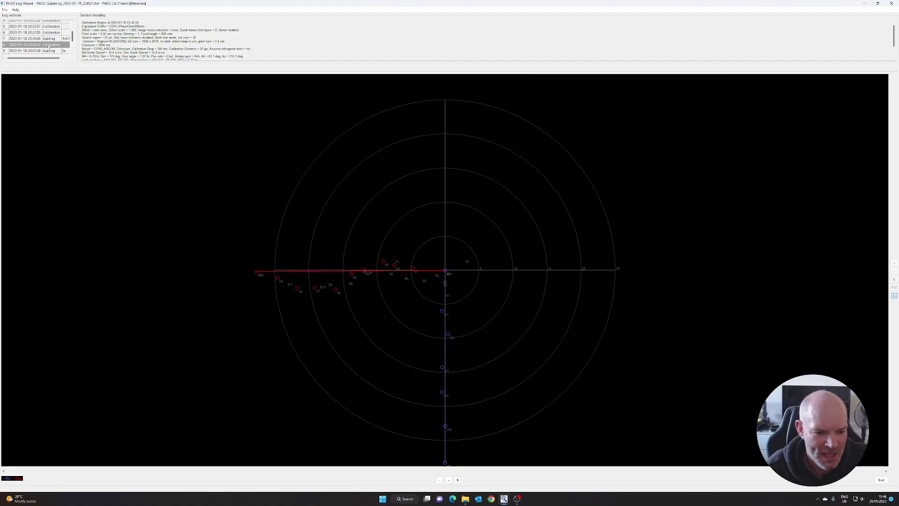
{"action": "key", "text": "Down"}
{"action": "key", "text": "Down"}
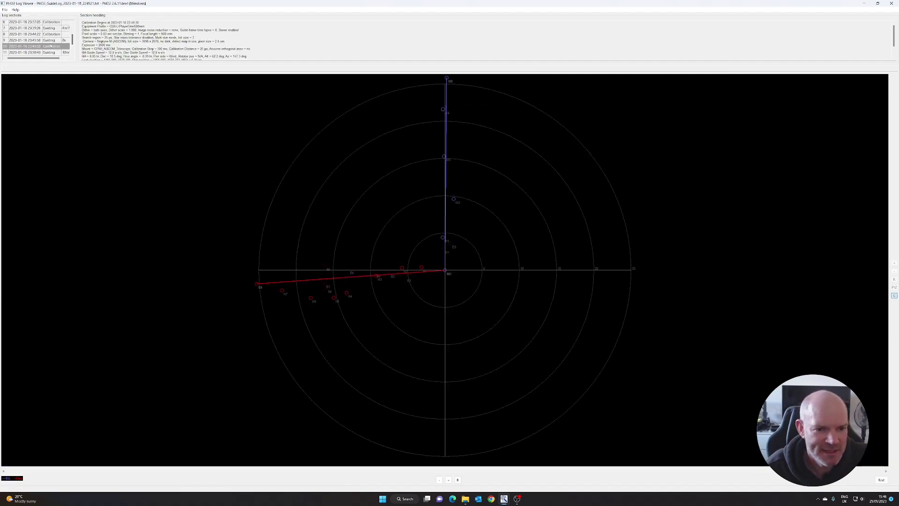
Review guiding sections 11, 12 and 14 and the calibration plot of section 13 in the 2023-01-18 log
{"action": "scroll", "coordinate": [51, 47], "scroll_direction": "down", "scroll_amount": 1}
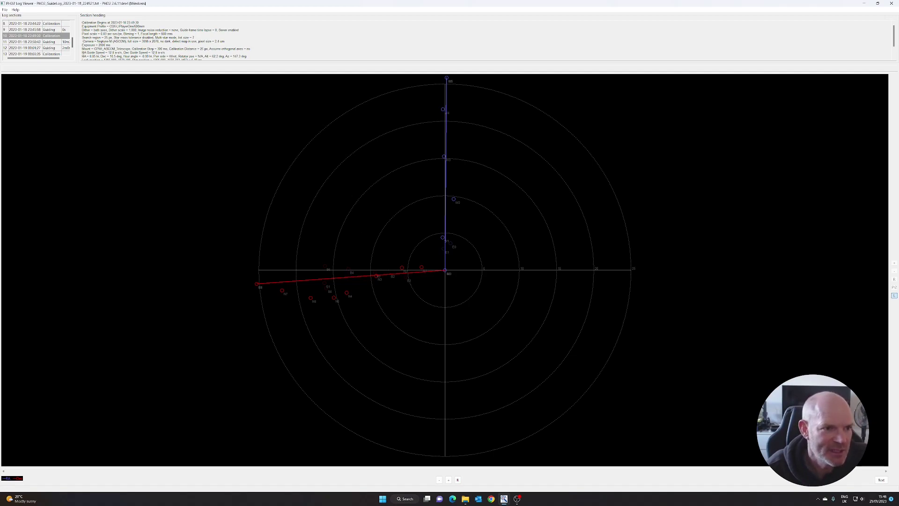
{"action": "scroll", "coordinate": [45, 49], "scroll_direction": "down", "scroll_amount": 1}
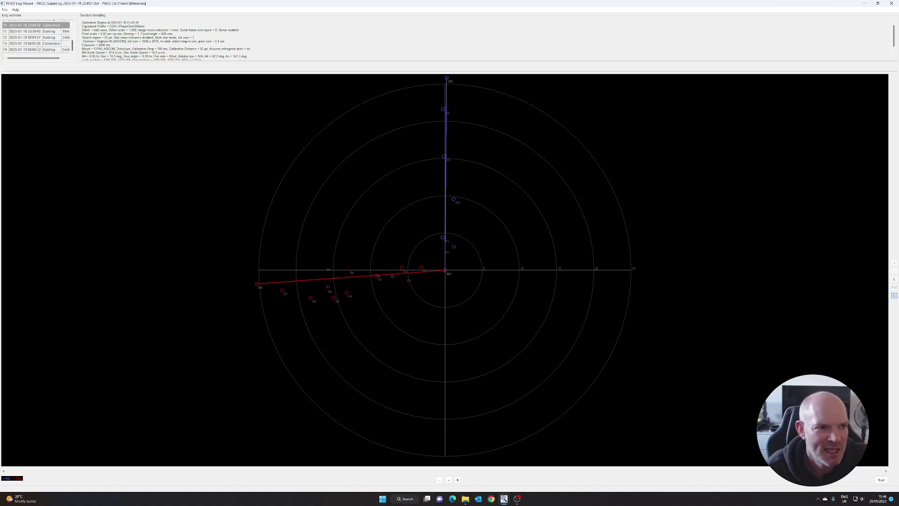
{"action": "left_click", "coordinate": [50, 31]}
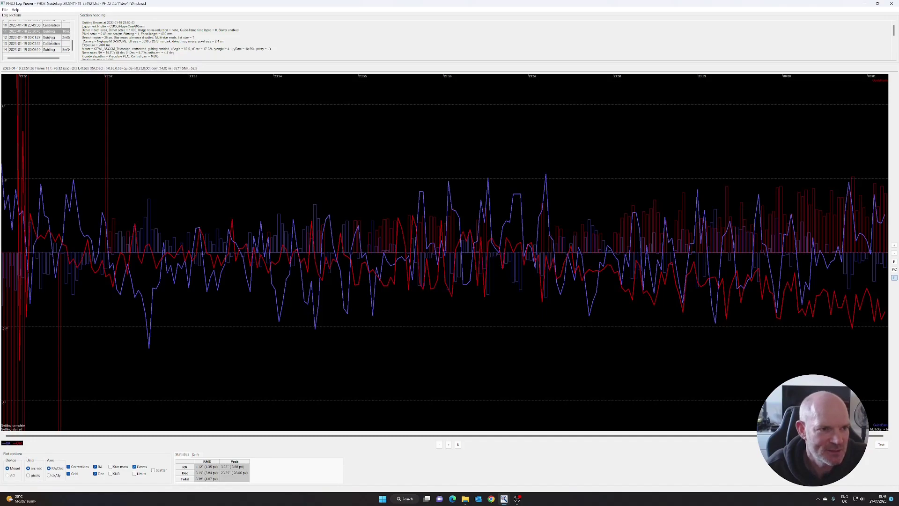
{"action": "left_click", "coordinate": [50, 38]}
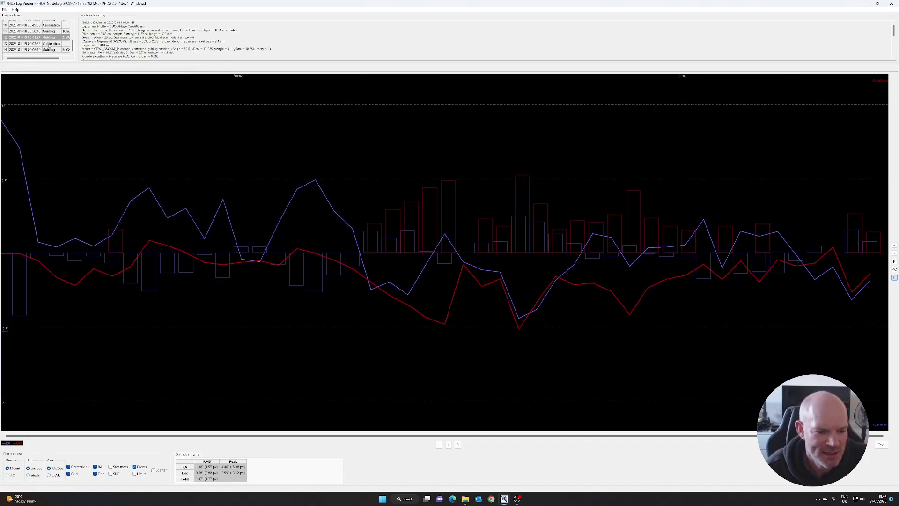
{"action": "left_click", "coordinate": [49, 44]}
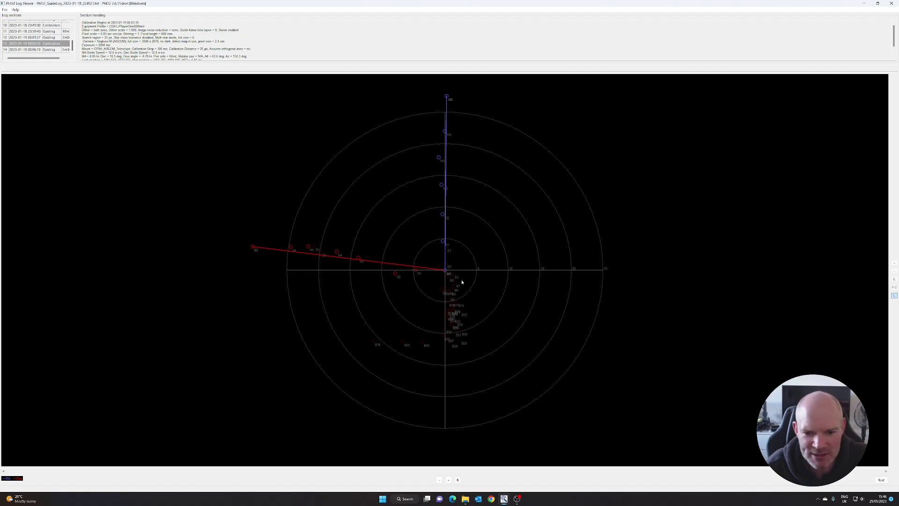
{"action": "left_click", "coordinate": [51, 50]}
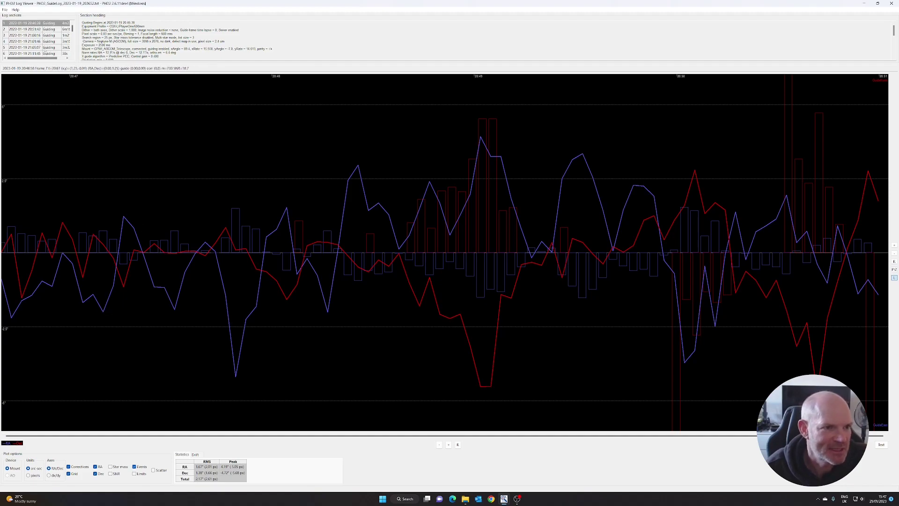
Inspect the guiding graphs of sections 2 to 5 and the calibration plot of section 9 in the 2023-01-19 log
{"action": "left_click", "coordinate": [49, 30]}
{"action": "left_click", "coordinate": [50, 36]}
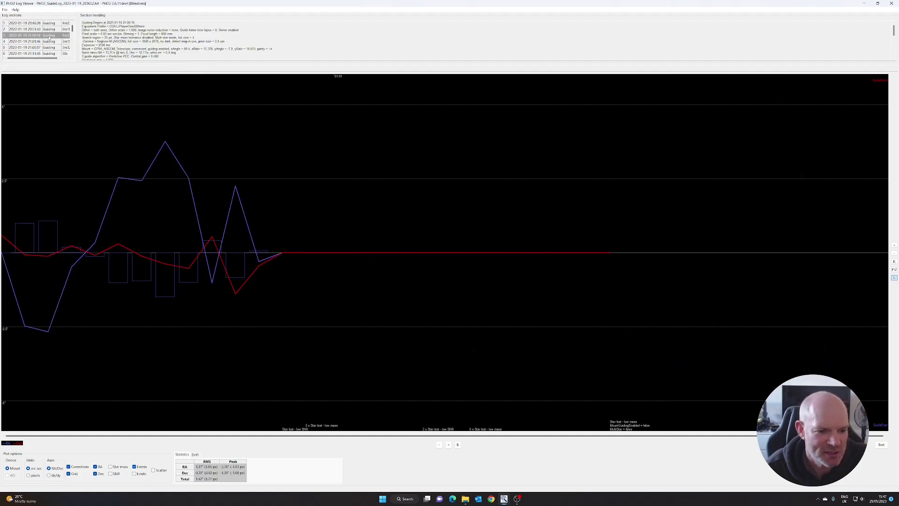
{"action": "left_click", "coordinate": [48, 41]}
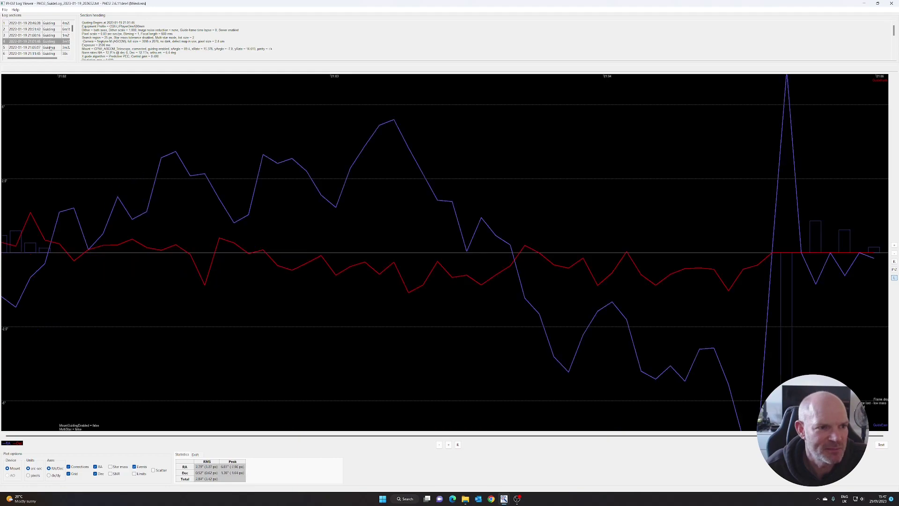
{"action": "left_click", "coordinate": [50, 48]}
{"action": "scroll", "coordinate": [52, 51], "scroll_direction": "down", "scroll_amount": 1}
{"action": "left_click", "coordinate": [52, 51]}
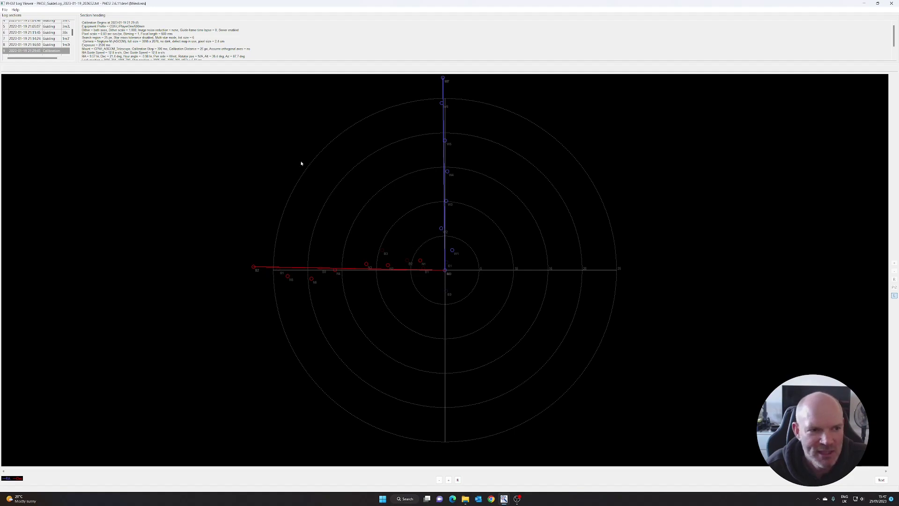
Inspect the guiding graphs of sections 10, 11 and 12 in the 2023-01-19 log
{"action": "scroll", "coordinate": [47, 46], "scroll_direction": "down", "scroll_amount": 1}
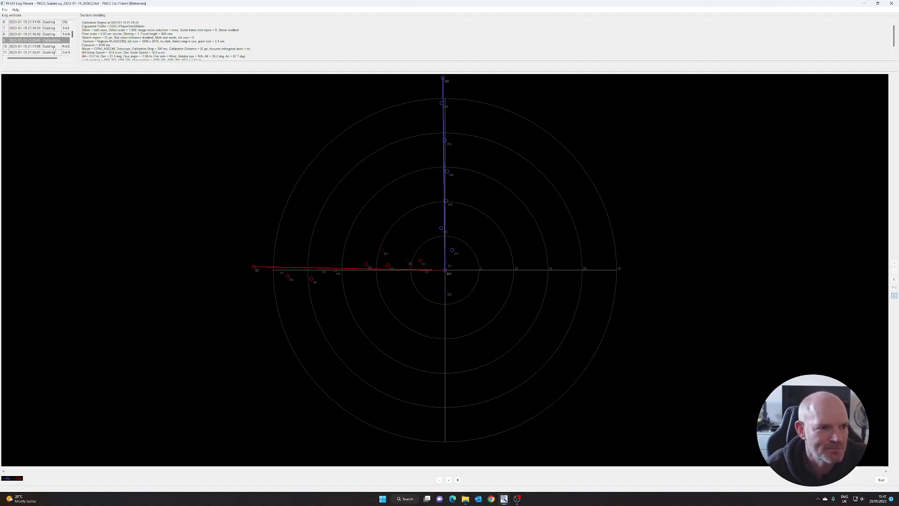
{"action": "left_click", "coordinate": [52, 47]}
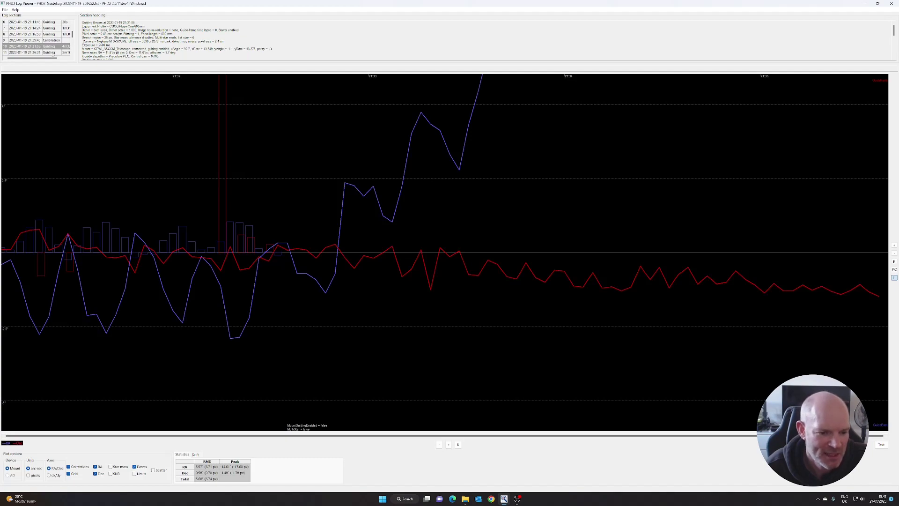
{"action": "left_click", "coordinate": [52, 52]}
{"action": "scroll", "coordinate": [53, 53], "scroll_direction": "down", "scroll_amount": 1}
{"action": "left_click", "coordinate": [53, 49]}
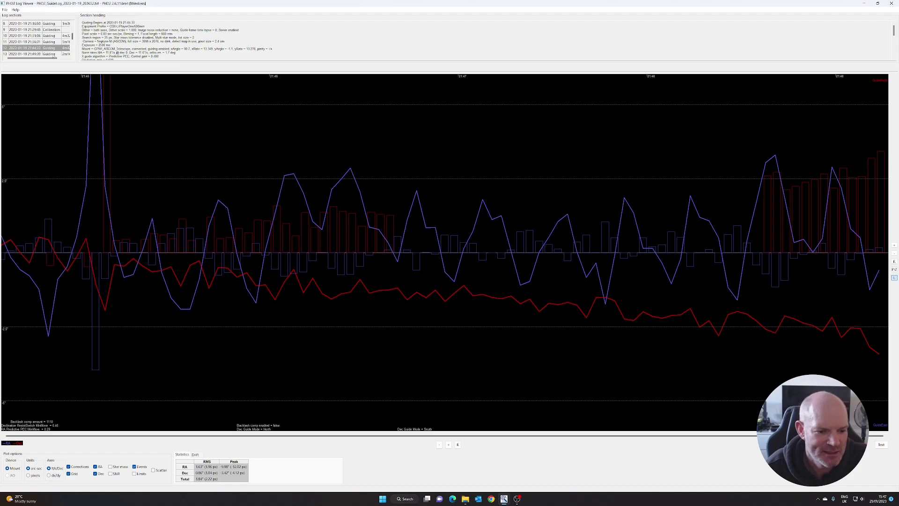
{"action": "scroll", "coordinate": [50, 48], "scroll_direction": "down", "scroll_amount": 2}
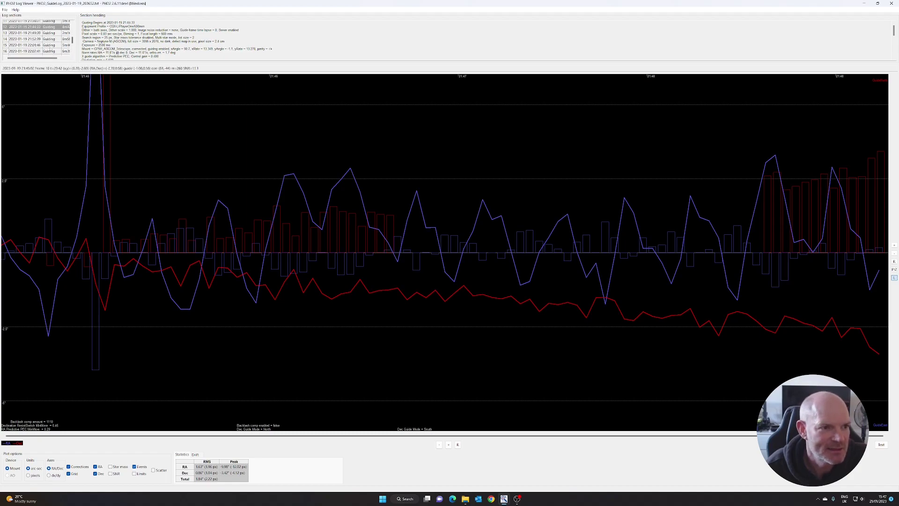
Inspect the guiding graphs of sections 13, 14, 15 and 16 in the 2023-01-19 log
{"action": "scroll", "coordinate": [50, 48], "scroll_direction": "up", "scroll_amount": 2}
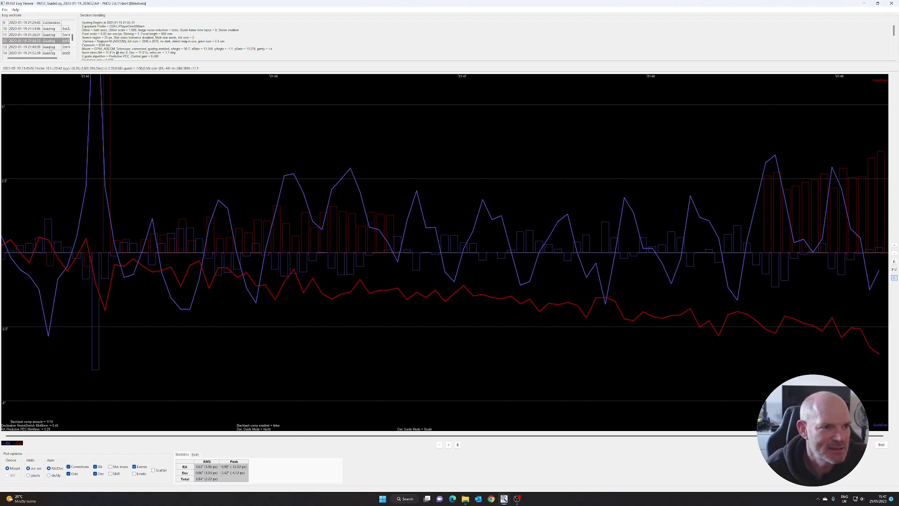
{"action": "left_click", "coordinate": [51, 47]}
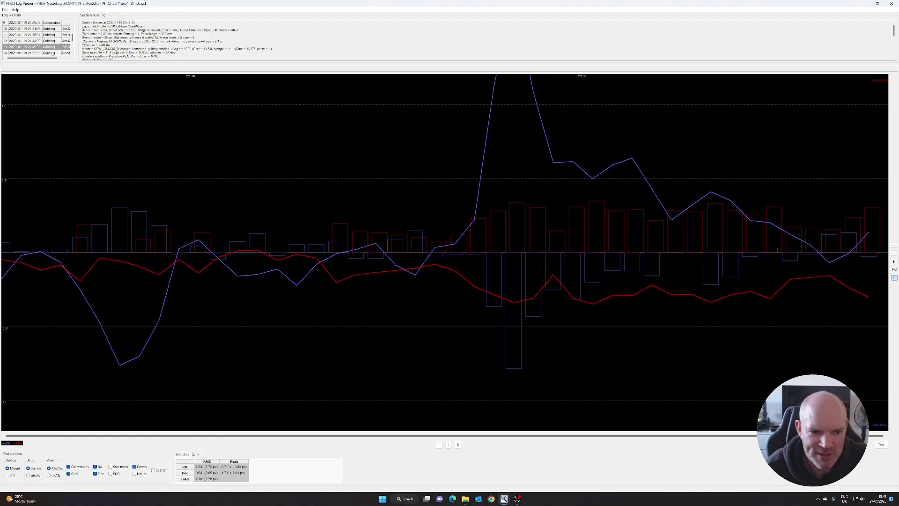
{"action": "left_click", "coordinate": [52, 53]}
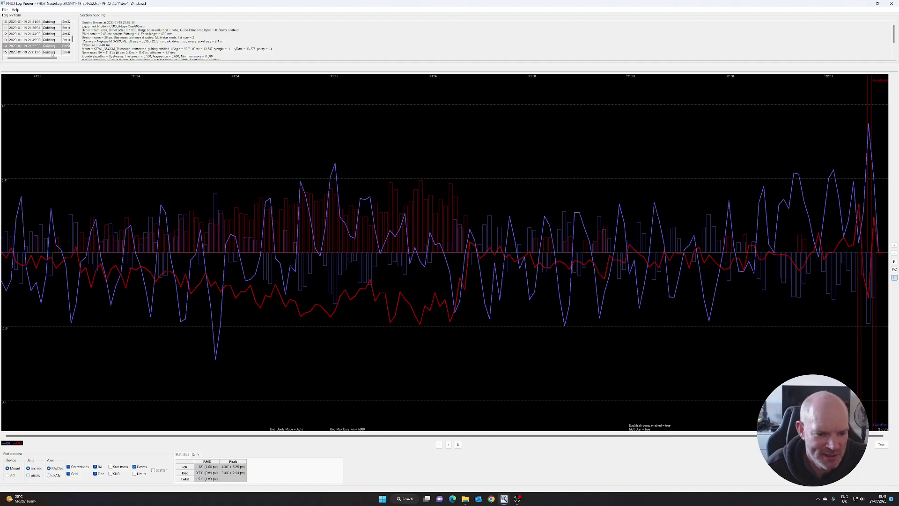
{"action": "left_click", "coordinate": [52, 52]}
{"action": "scroll", "coordinate": [52, 54], "scroll_direction": "down", "scroll_amount": 1}
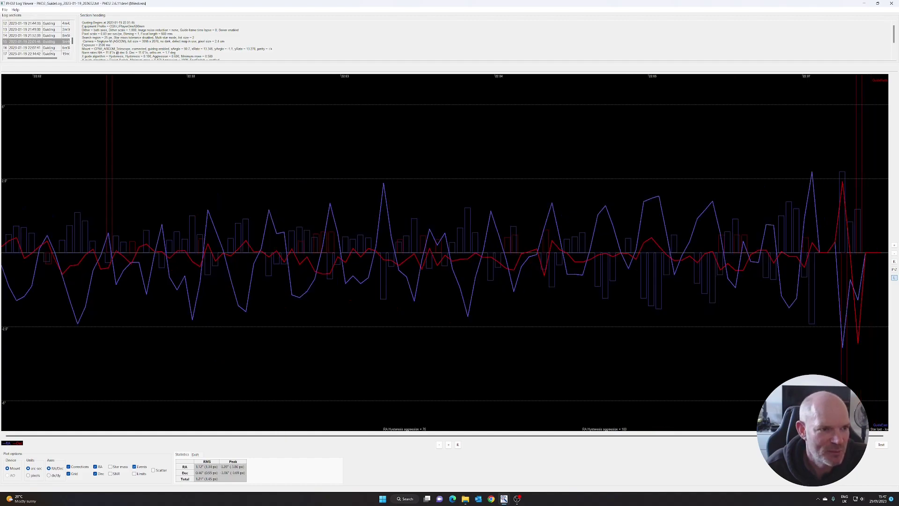
{"action": "left_click", "coordinate": [51, 48]}
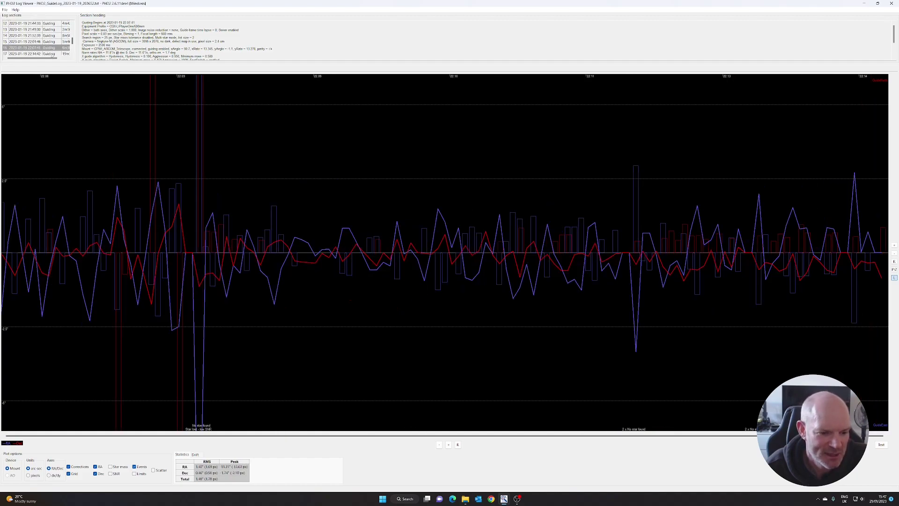
Inspect the guiding graphs of sections 17 to 20 in the 2023-01-19 log
{"action": "left_click", "coordinate": [51, 54]}
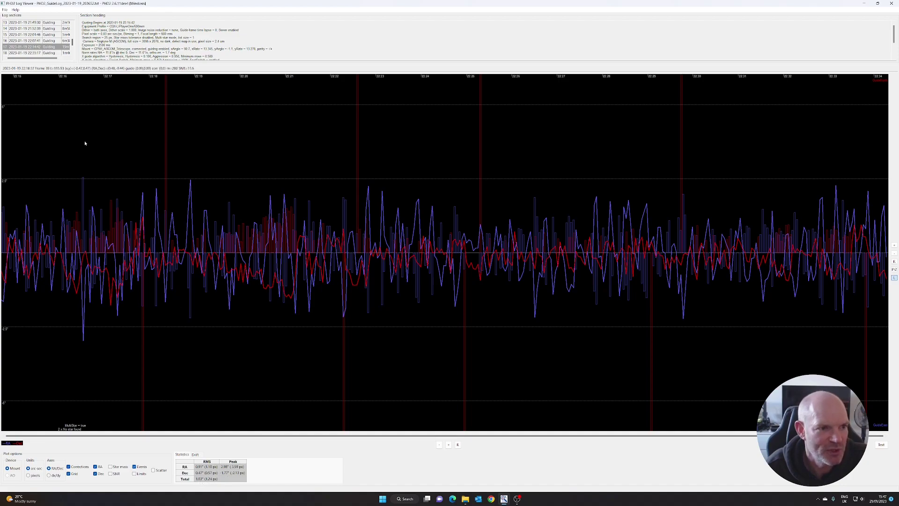
{"action": "scroll", "coordinate": [47, 51], "scroll_direction": "down", "scroll_amount": 1}
{"action": "left_click", "coordinate": [50, 42]}
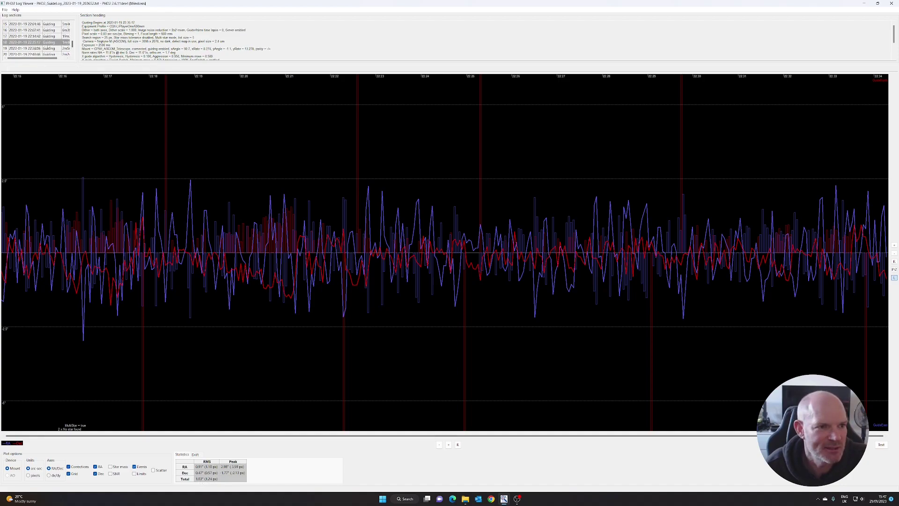
{"action": "left_click", "coordinate": [49, 49]}
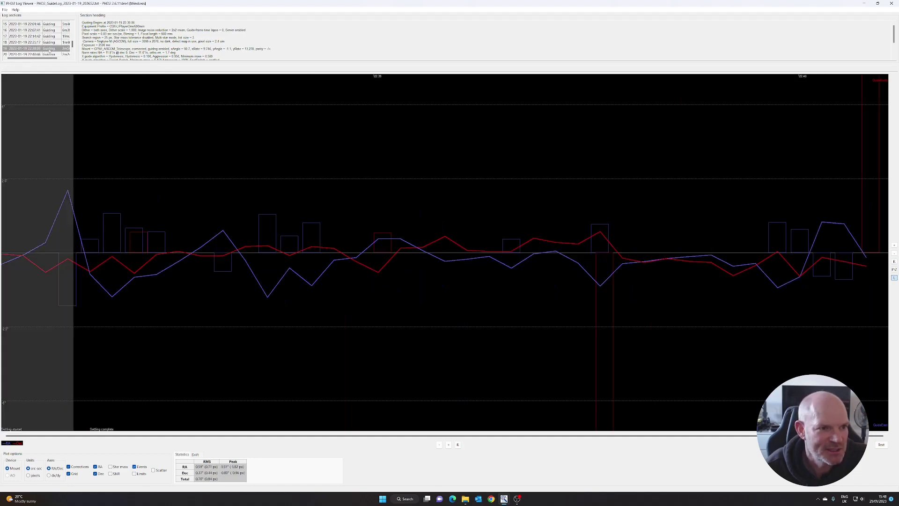
{"action": "scroll", "coordinate": [50, 51], "scroll_direction": "down", "scroll_amount": 1}
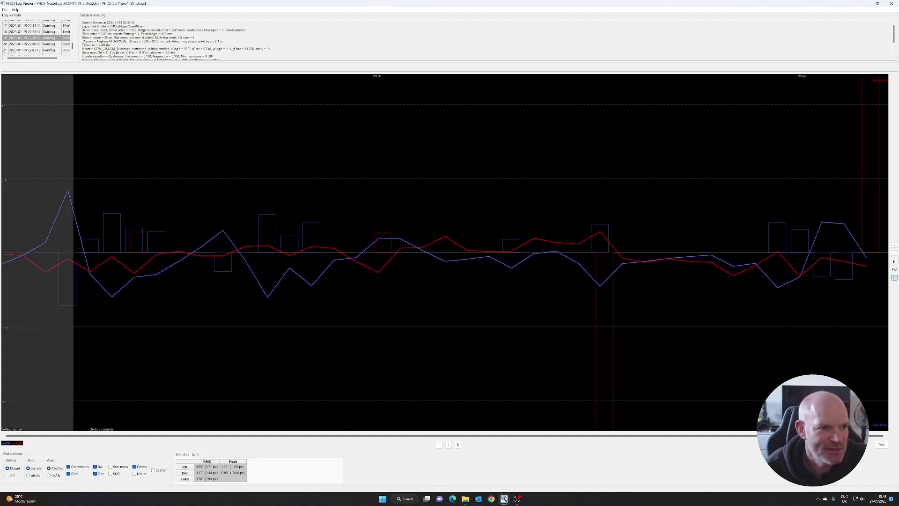
{"action": "left_click", "coordinate": [50, 47]}
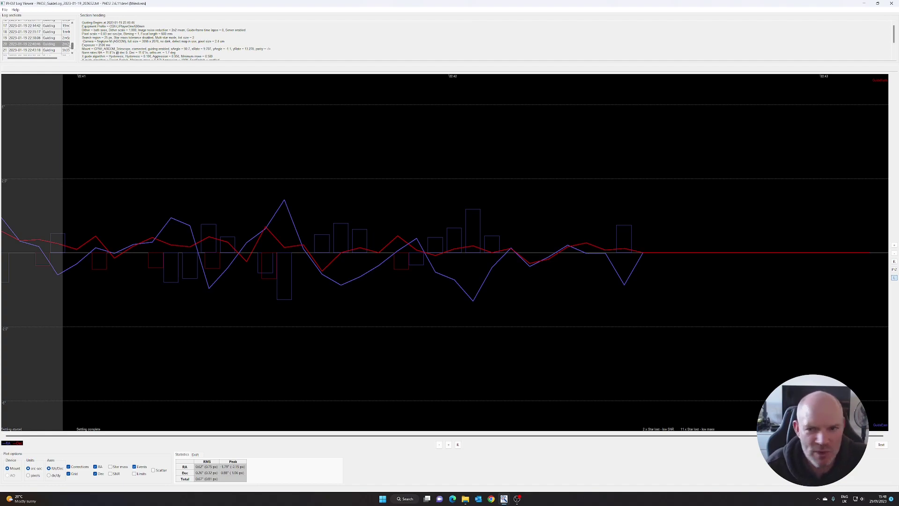
Examine the long overnight guiding graph of section 21 through to its end, and the whole graph of the final guiding section 22
{"action": "scroll", "coordinate": [46, 44], "scroll_direction": "down", "scroll_amount": 1}
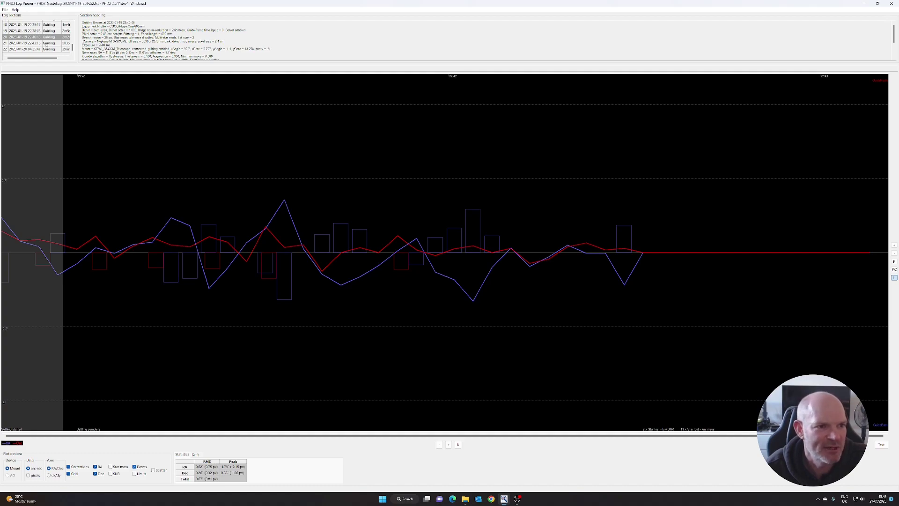
{"action": "left_click", "coordinate": [49, 43]}
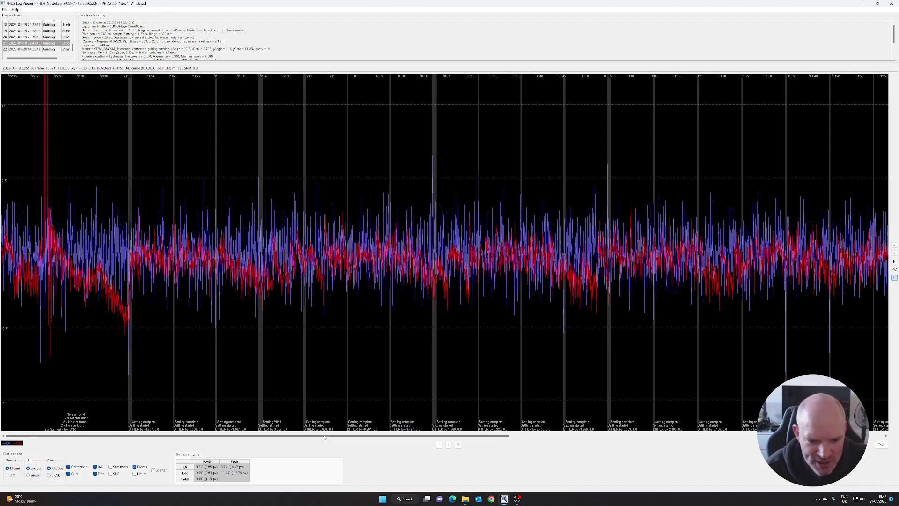
{"action": "left_click_drag", "start_coordinate": [324, 437], "coordinate": [507, 437]}
{"action": "left_click_drag", "start_coordinate": [562, 438], "coordinate": [778, 441]}
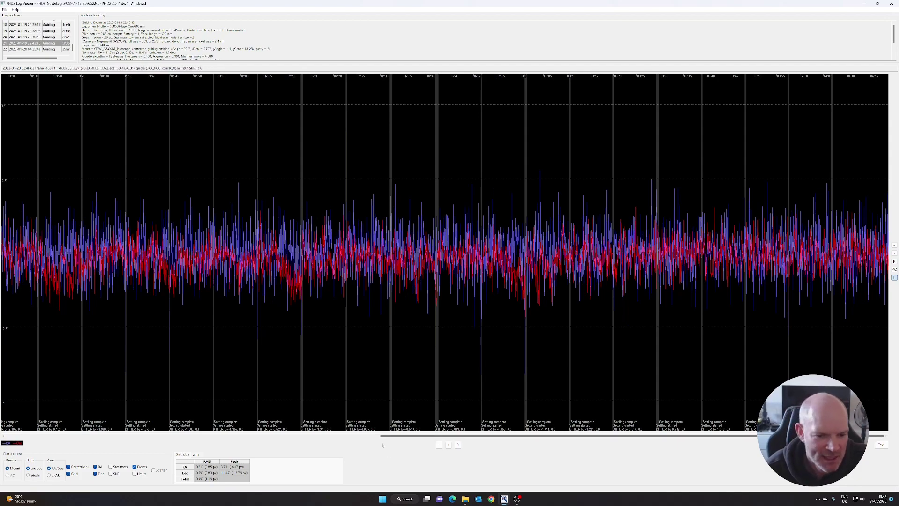
{"action": "left_click_drag", "start_coordinate": [392, 436], "coordinate": [564, 439]}
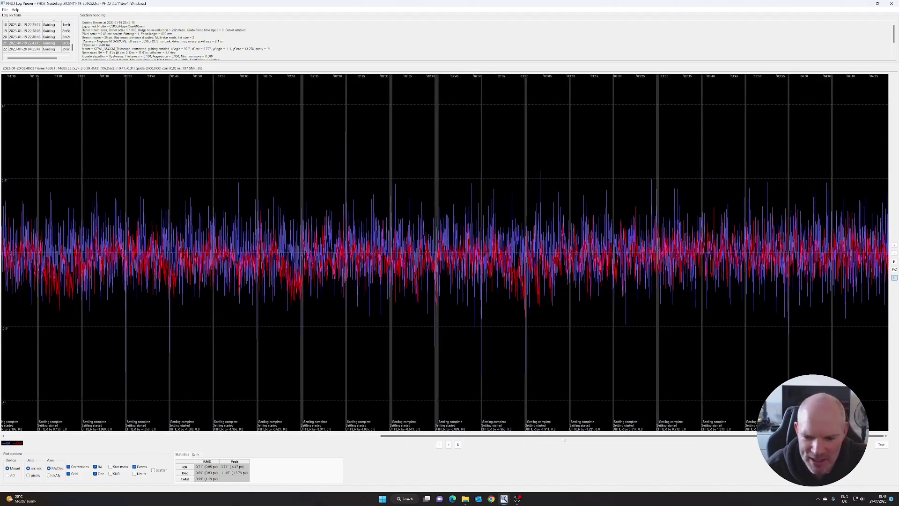
{"action": "left_click", "coordinate": [48, 49]}
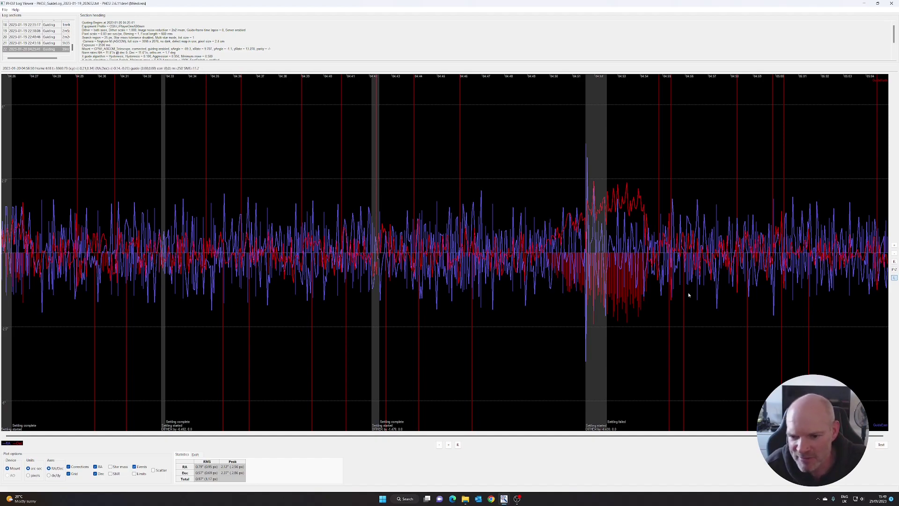
{"action": "scroll", "coordinate": [244, 414], "scroll_direction": "down", "scroll_amount": 1}
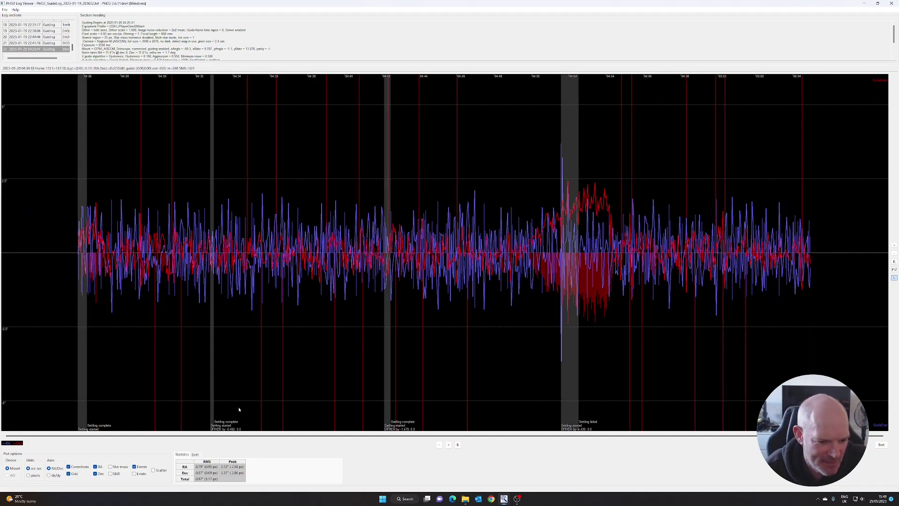